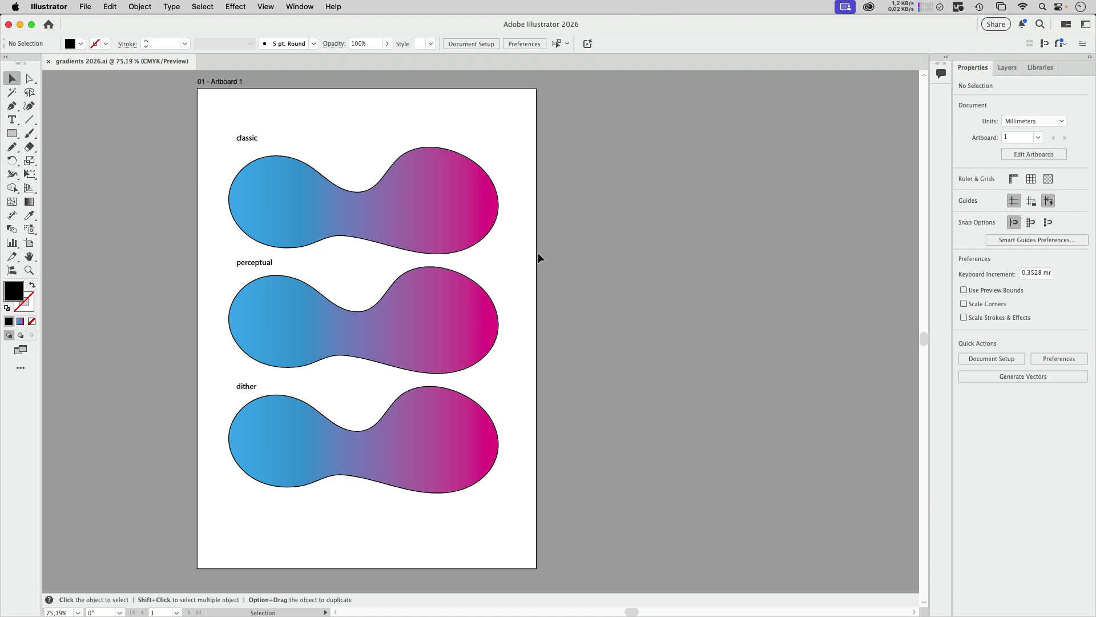
# - Show the Gradient panel and select the perceptual blob, whose gradient is still Classic without Dither
pyautogui.hscroll(-3, 538, 252)
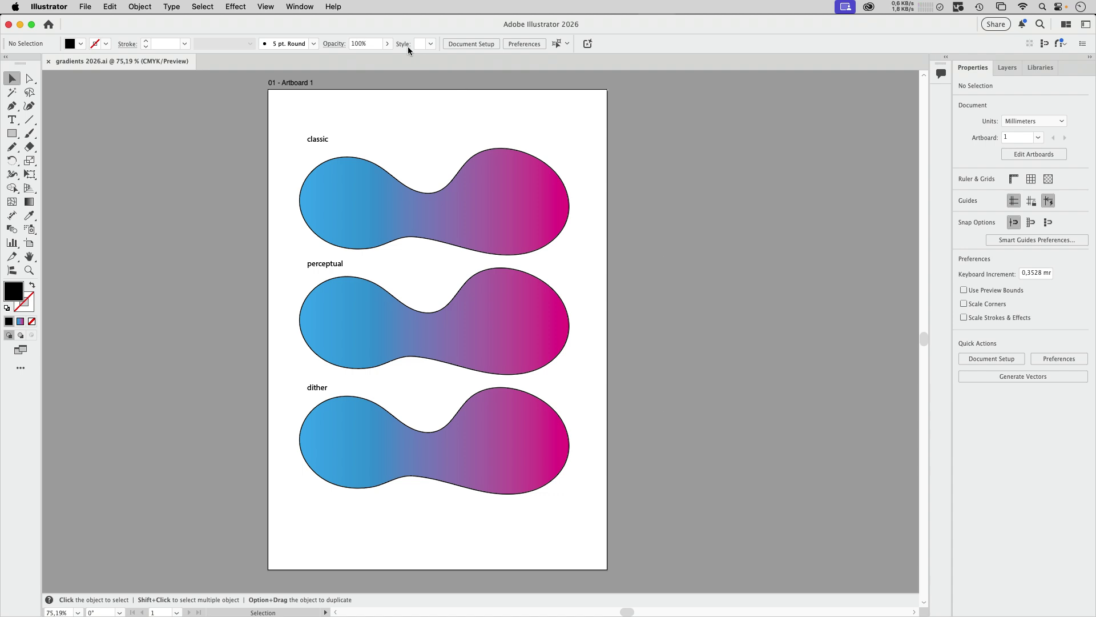
pyautogui.click(299, 6)
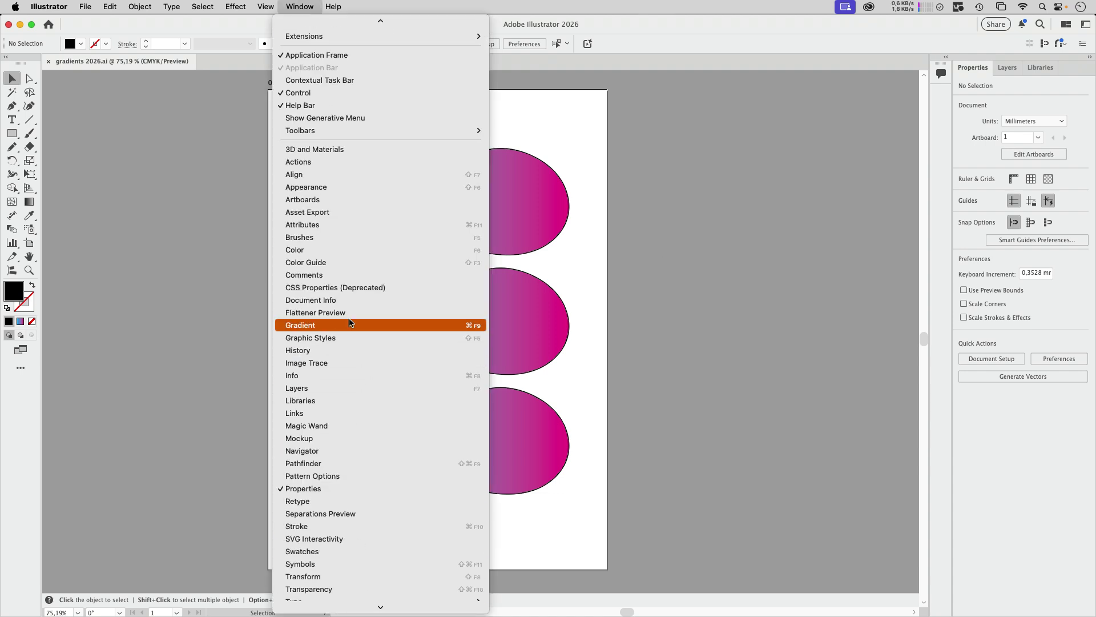
pyautogui.click(308, 320)
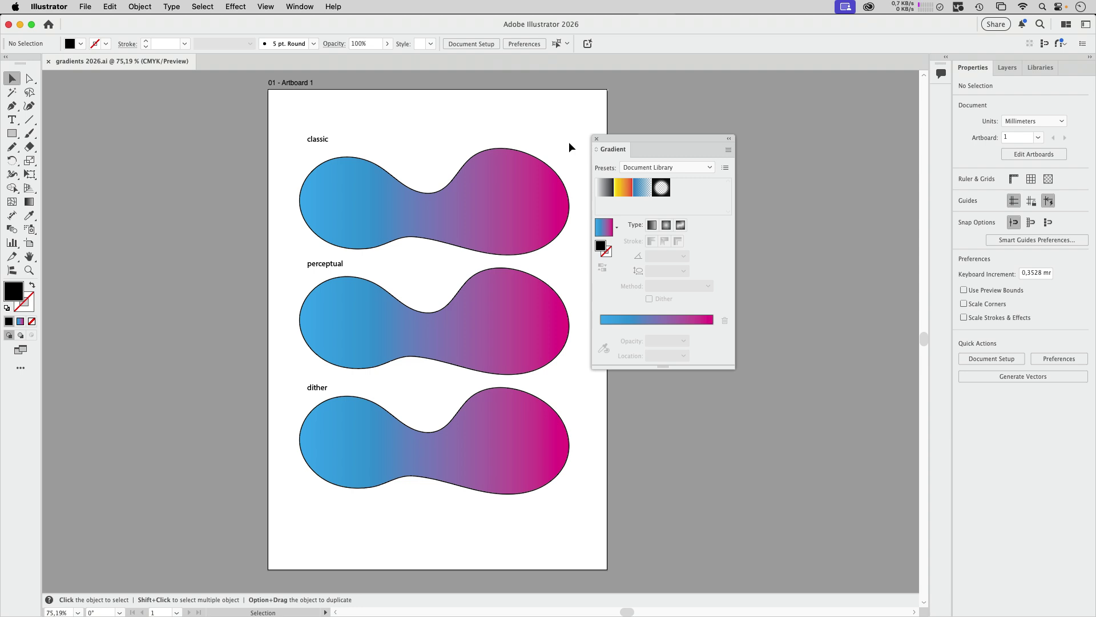
pyautogui.click(508, 193)
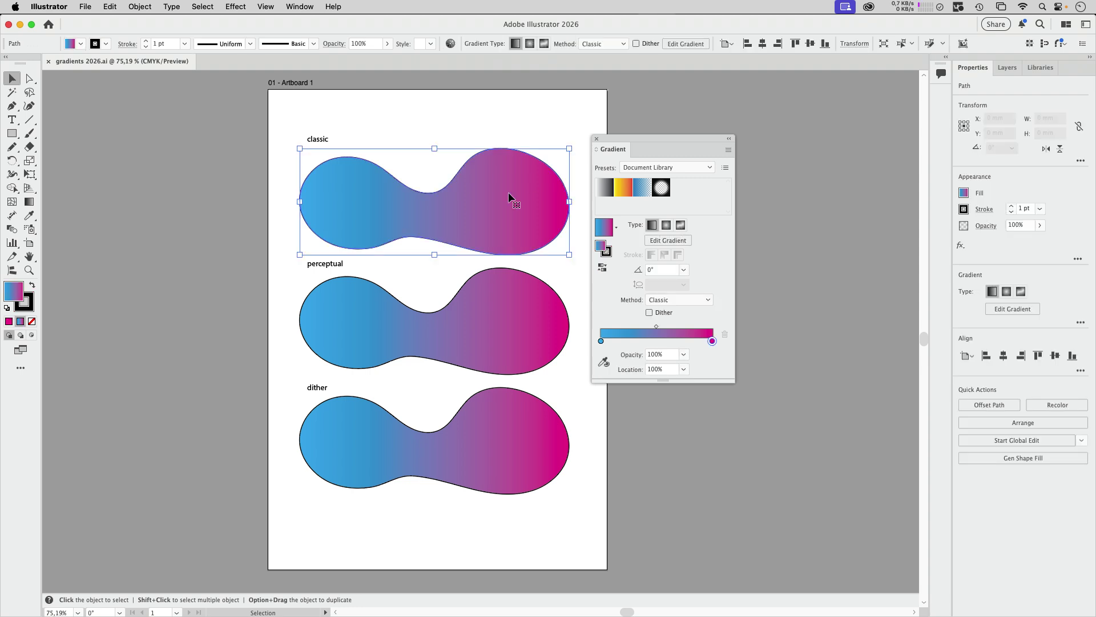
pyautogui.click(461, 119)
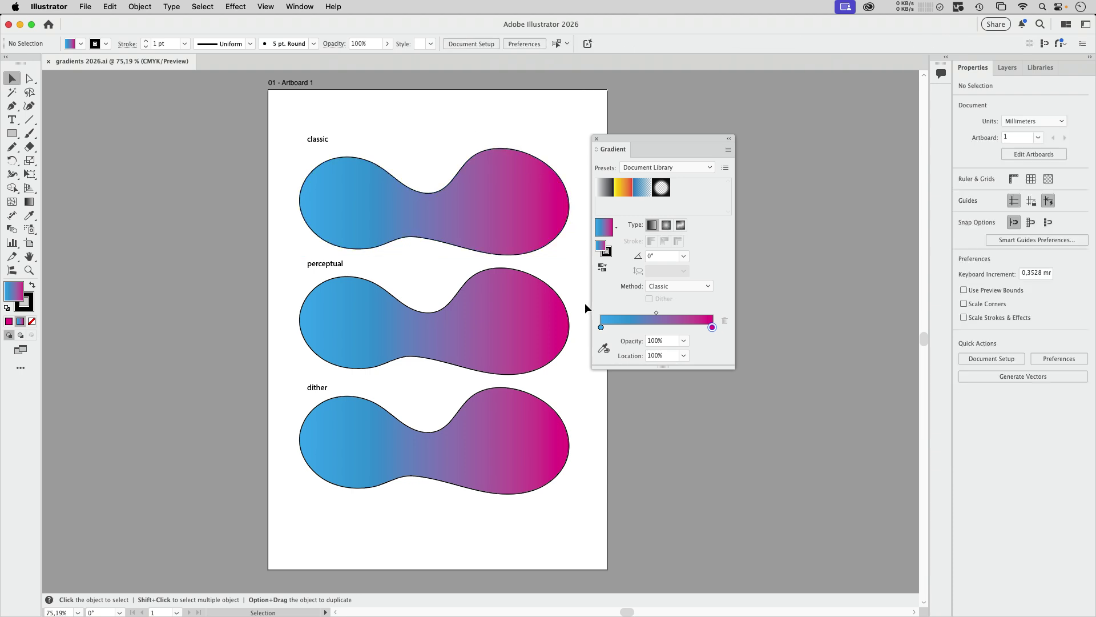
pyautogui.click(501, 337)
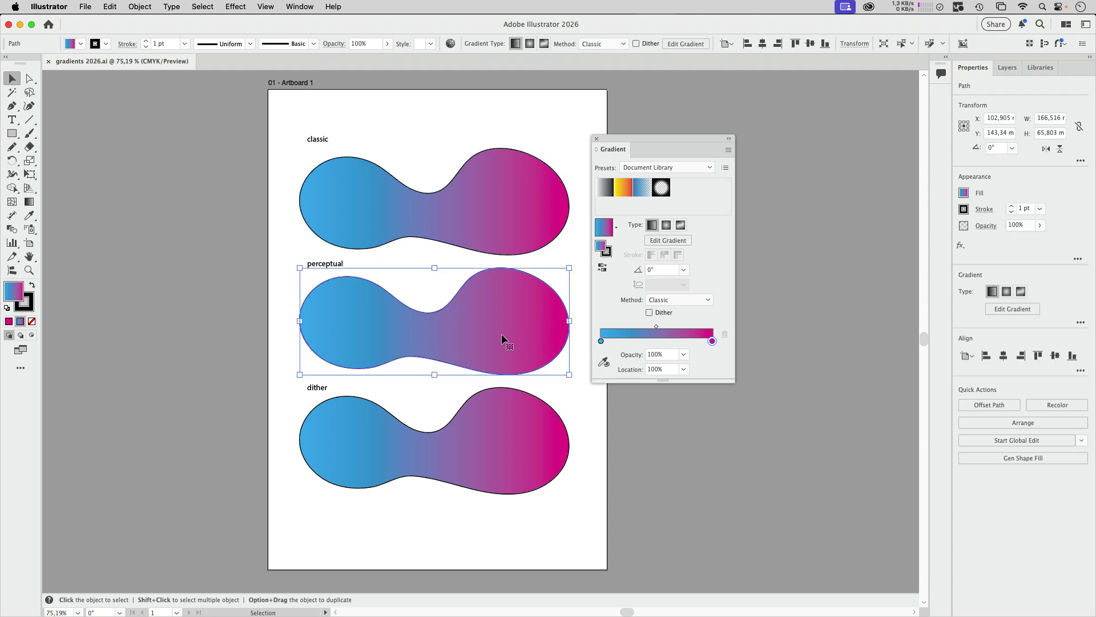
# - Switch the perceptual blob's gradient method to Perceptual, then select the dither blob
pyautogui.click(691, 303)
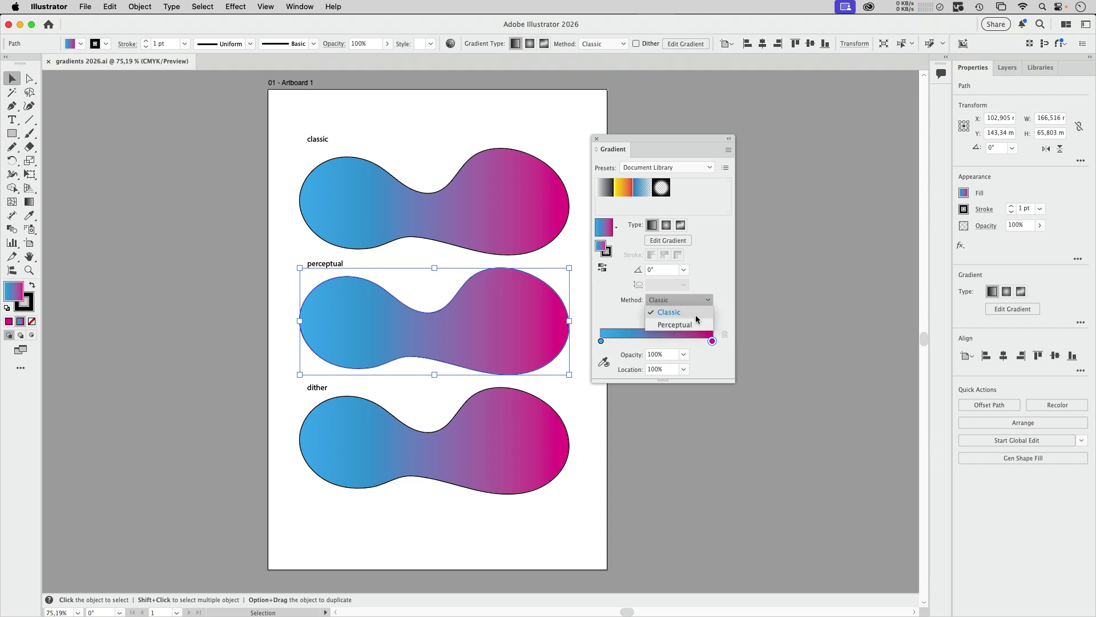
pyautogui.click(695, 323)
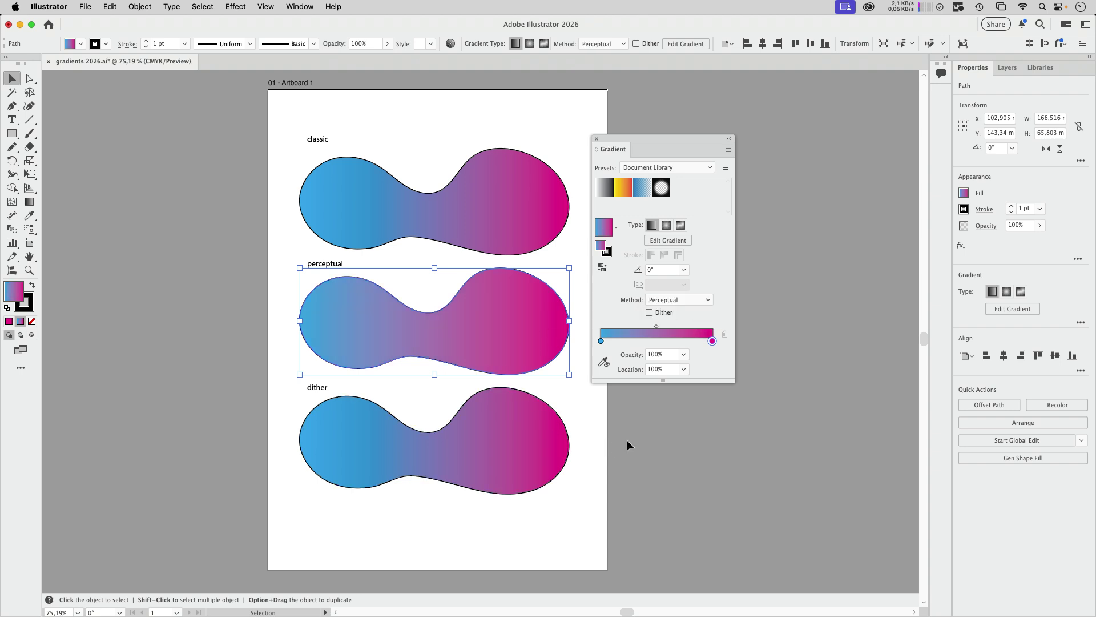
pyautogui.click(657, 414)
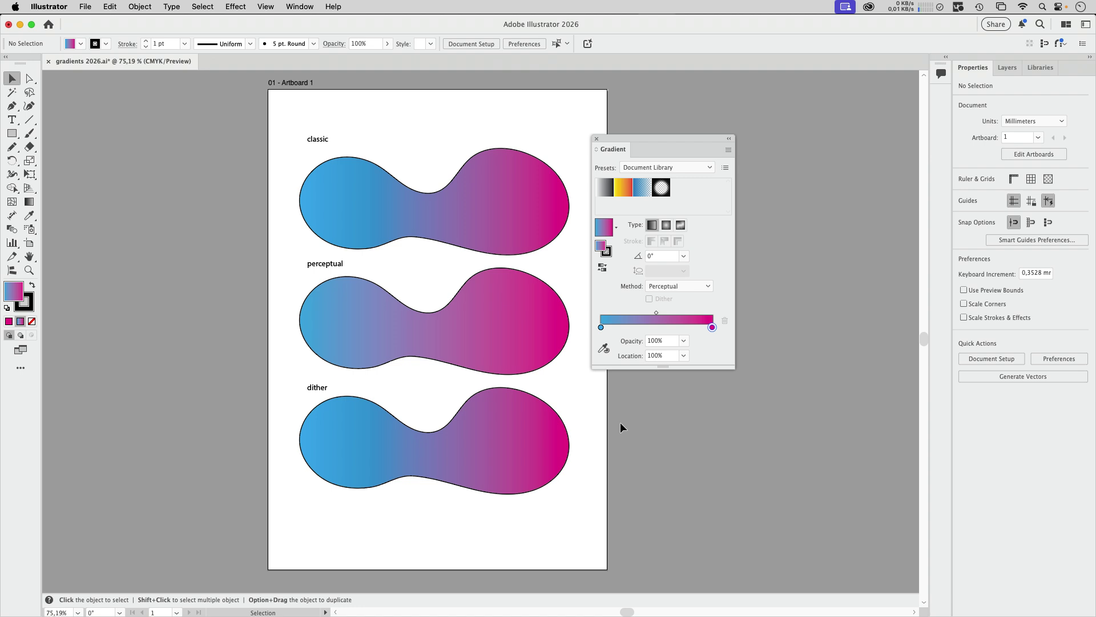
pyautogui.click(516, 453)
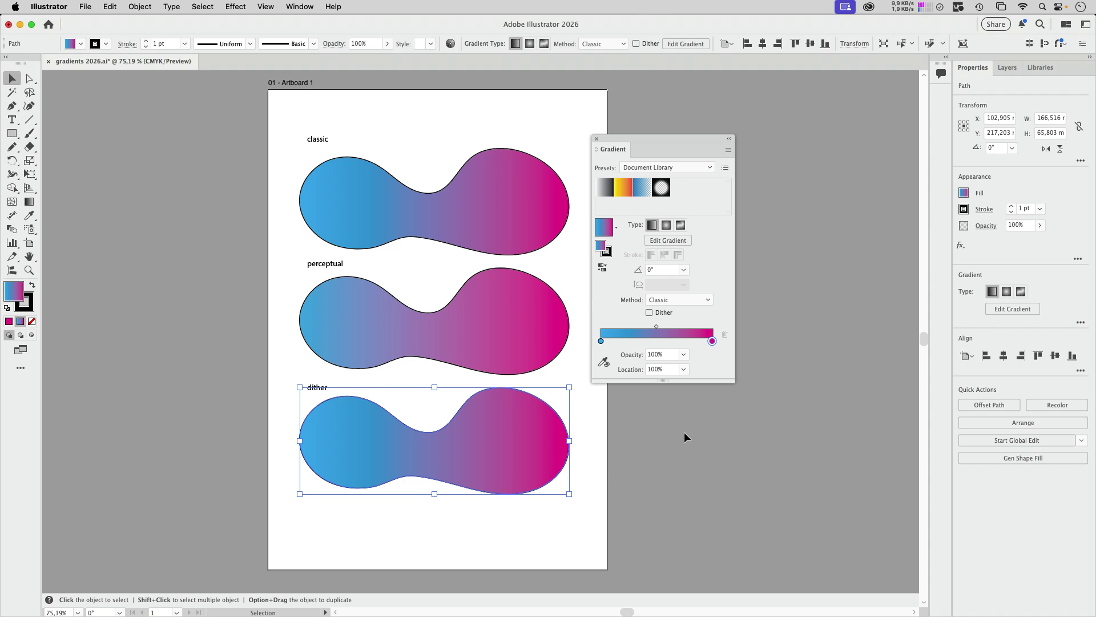
# - Enable Dither on the dither blob's gradient and save the document with Cmd+S
pyautogui.click(649, 312)
pyautogui.moveTo(654, 139); pyautogui.dragTo(724, 139)
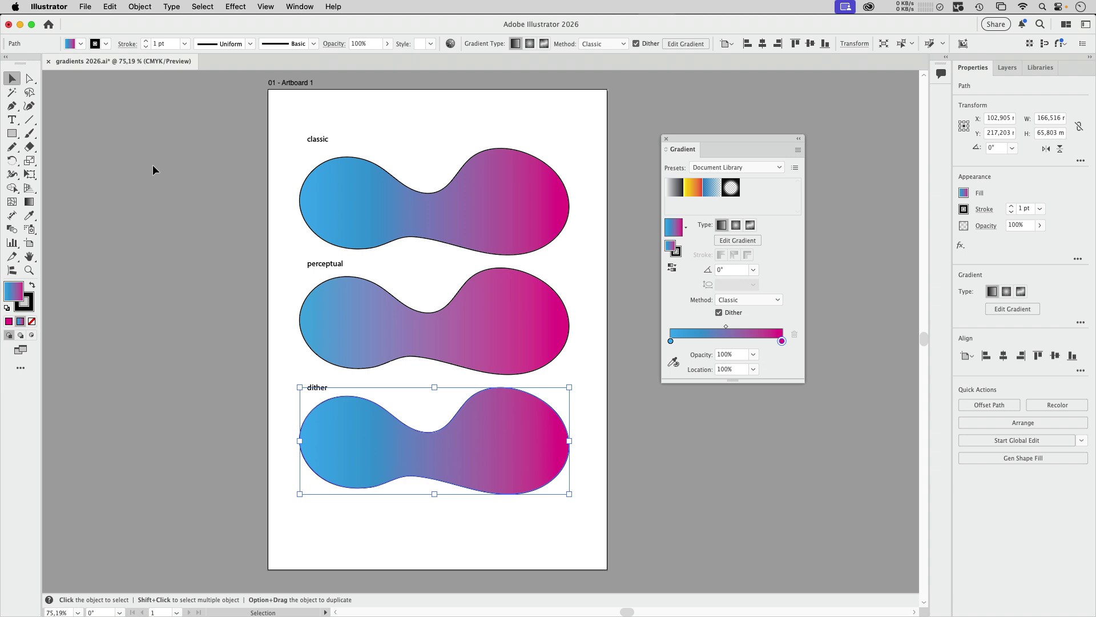
pyautogui.press('super+s')
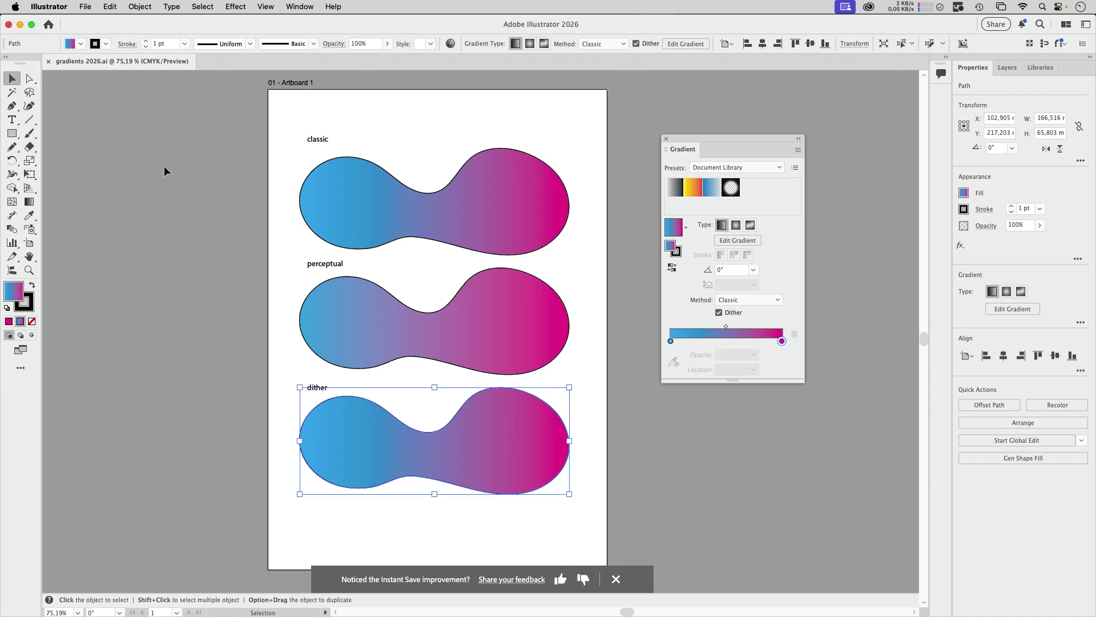
pyautogui.click(169, 163)
# - Save a copy as Adobe PDF 'gradients 2026.pdf' with Preserve Illustrator Editing Capabilities unticked, accepting the warning
pyautogui.click(85, 6)
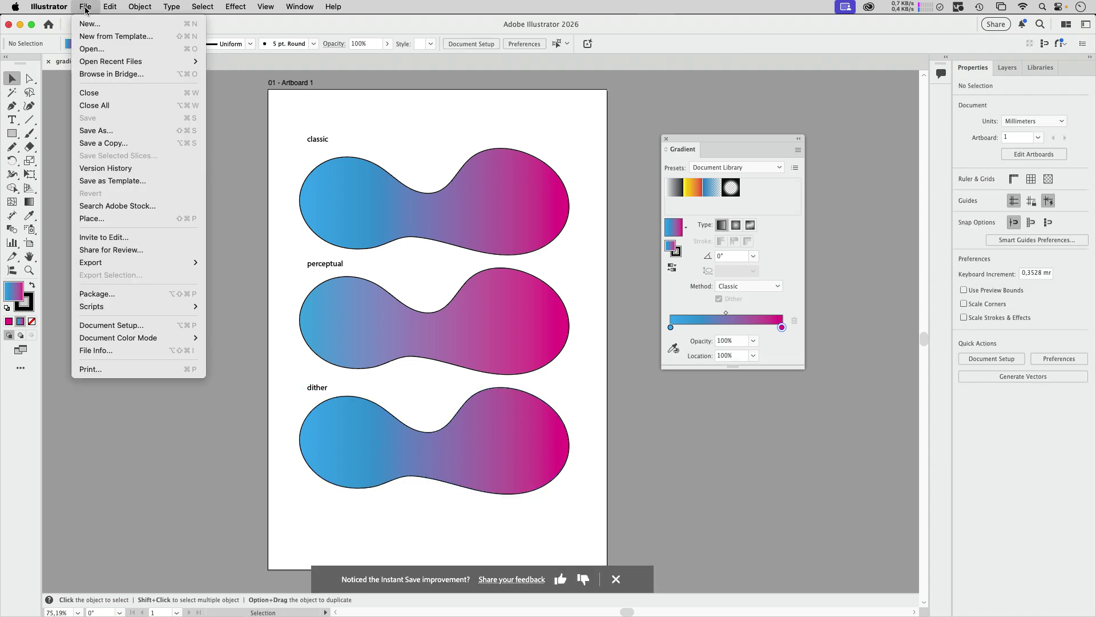
pyautogui.click(123, 135)
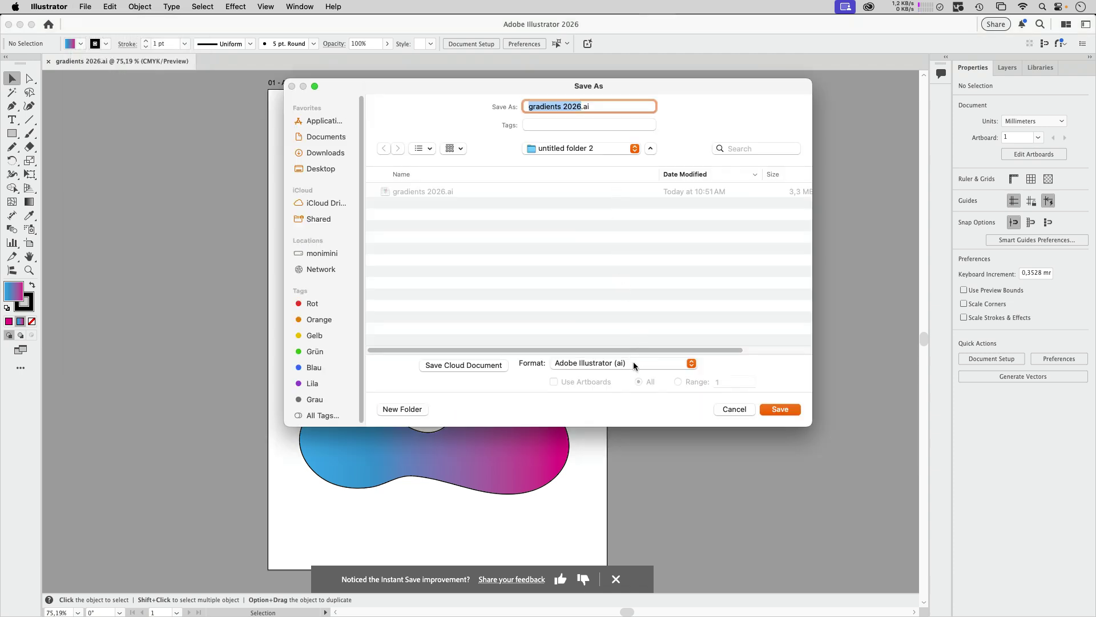
pyautogui.click(633, 363)
pyautogui.click(615, 402)
pyautogui.press('Return')
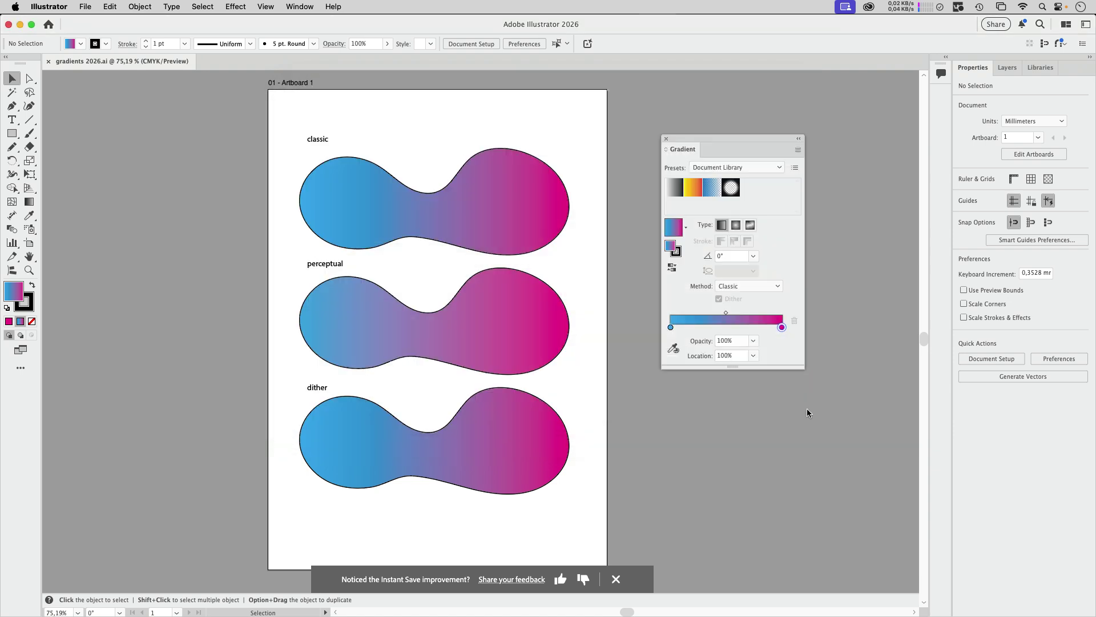
pyautogui.click(463, 300)
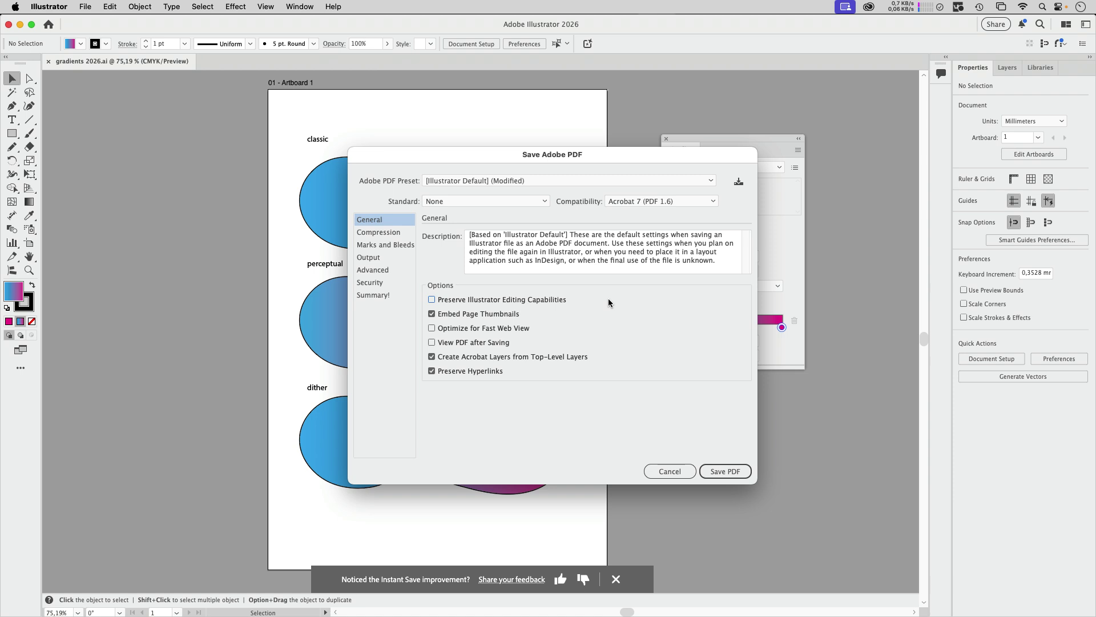
pyautogui.click(378, 232)
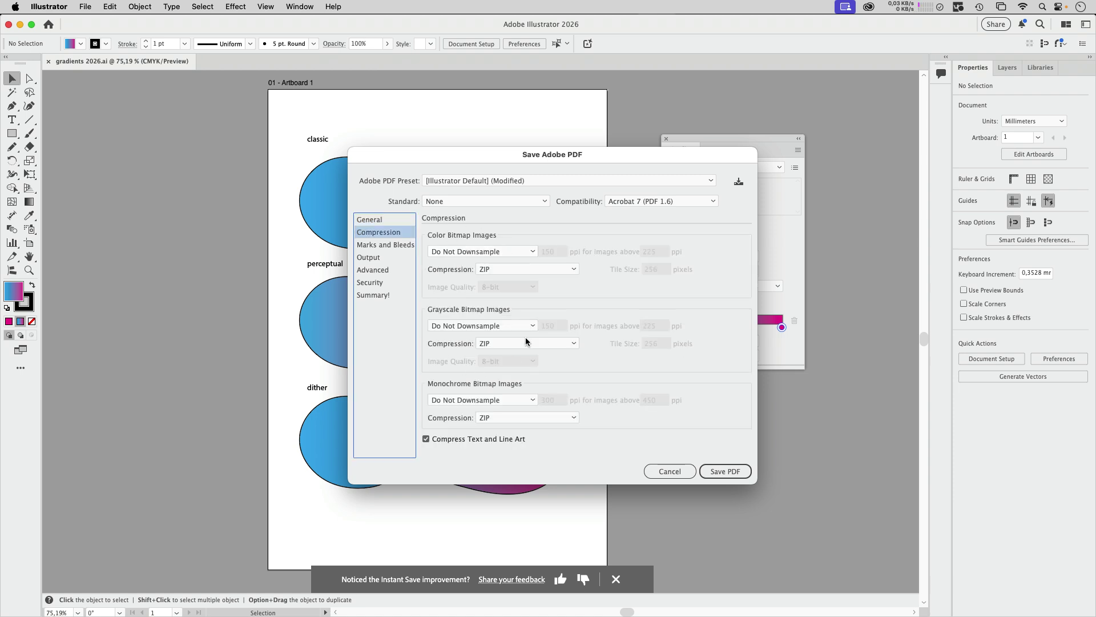
pyautogui.click(378, 257)
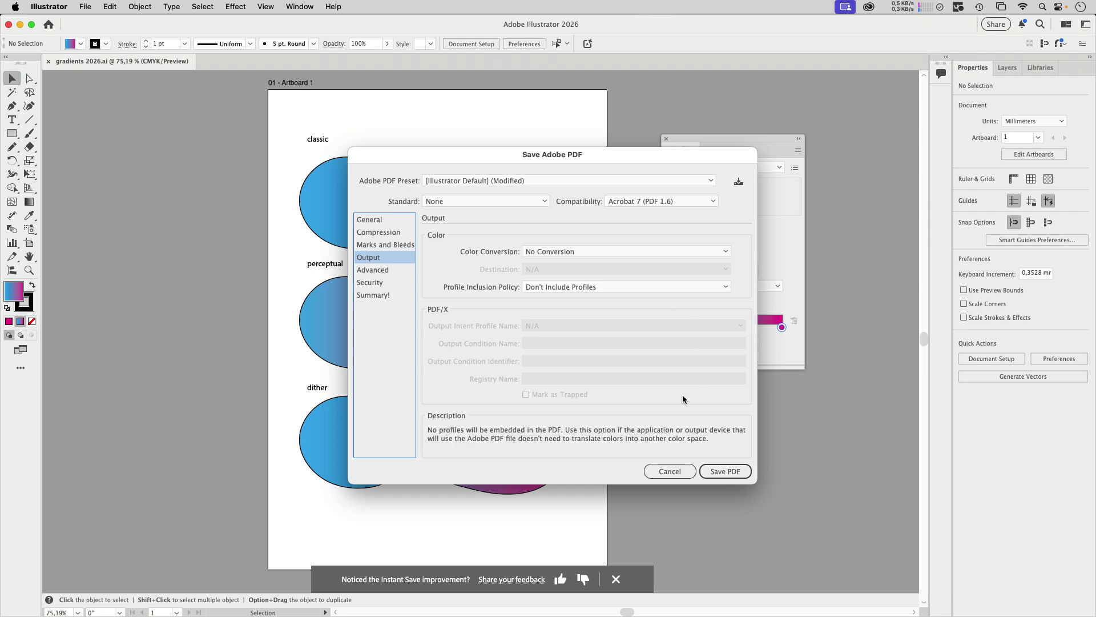
pyautogui.click(745, 474)
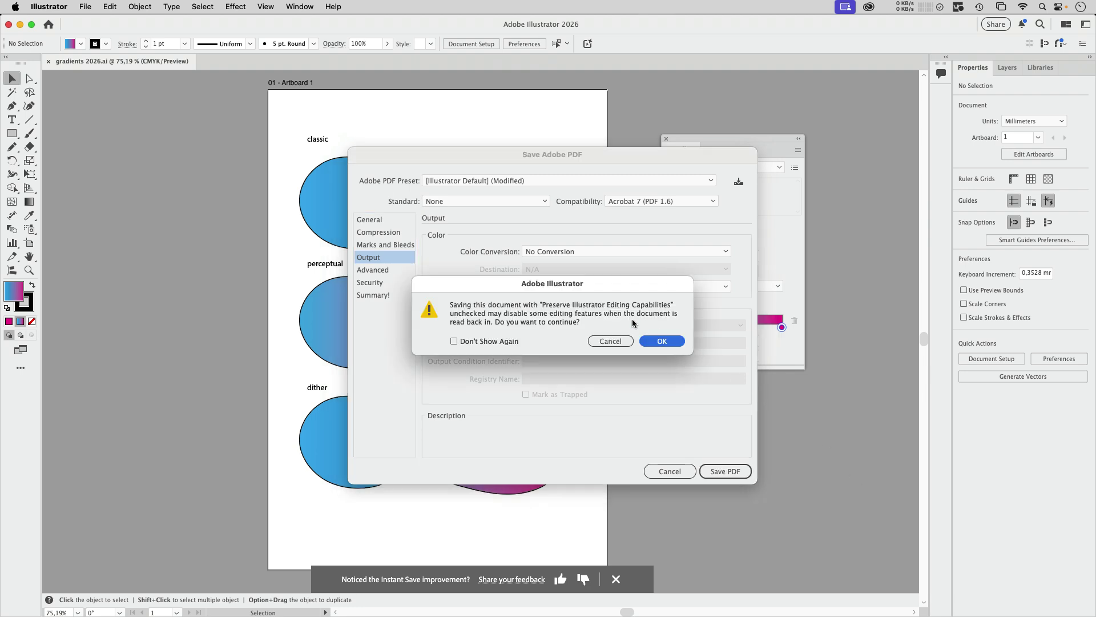
pyautogui.click(667, 342)
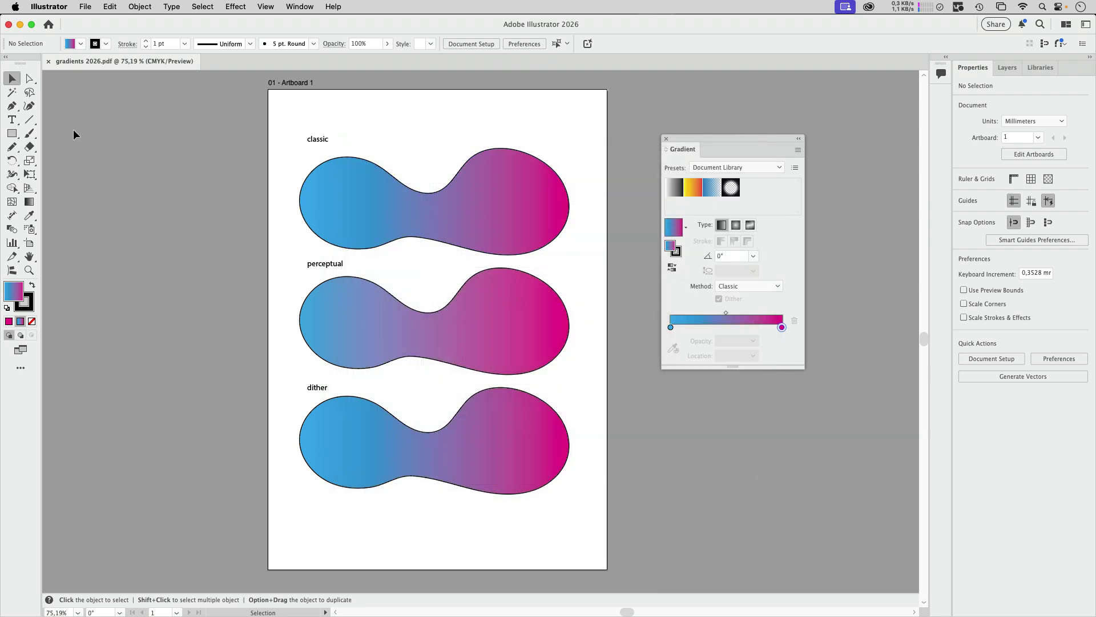
# - Close the current document and reopen gradients 2026.pdf with Cmd+O
pyautogui.click(48, 61)
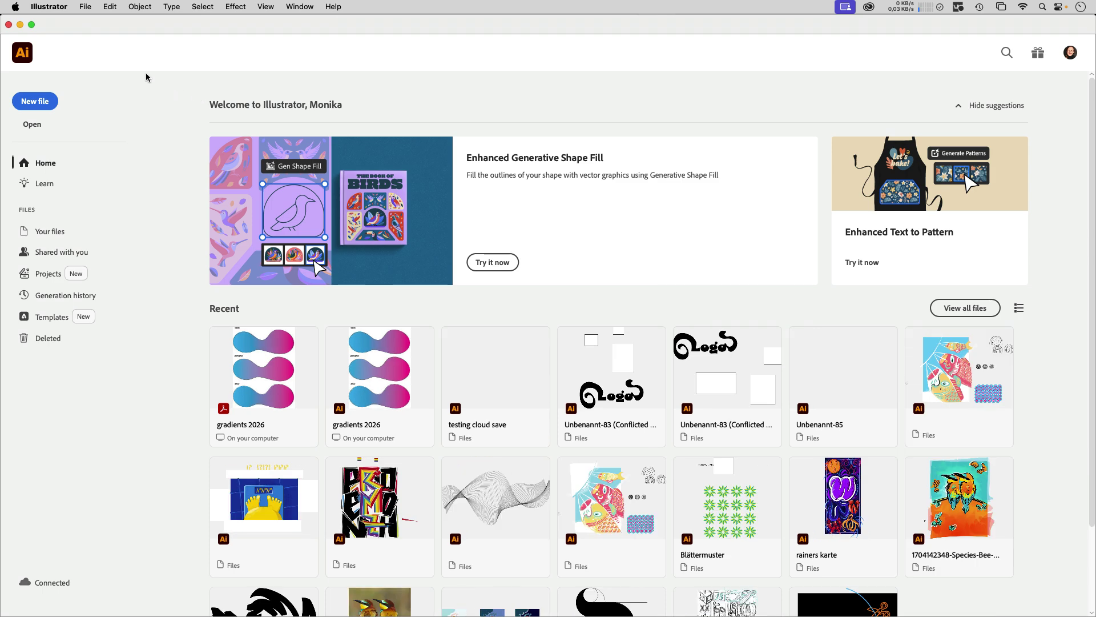
pyautogui.click(85, 8)
pyautogui.press('super+o')
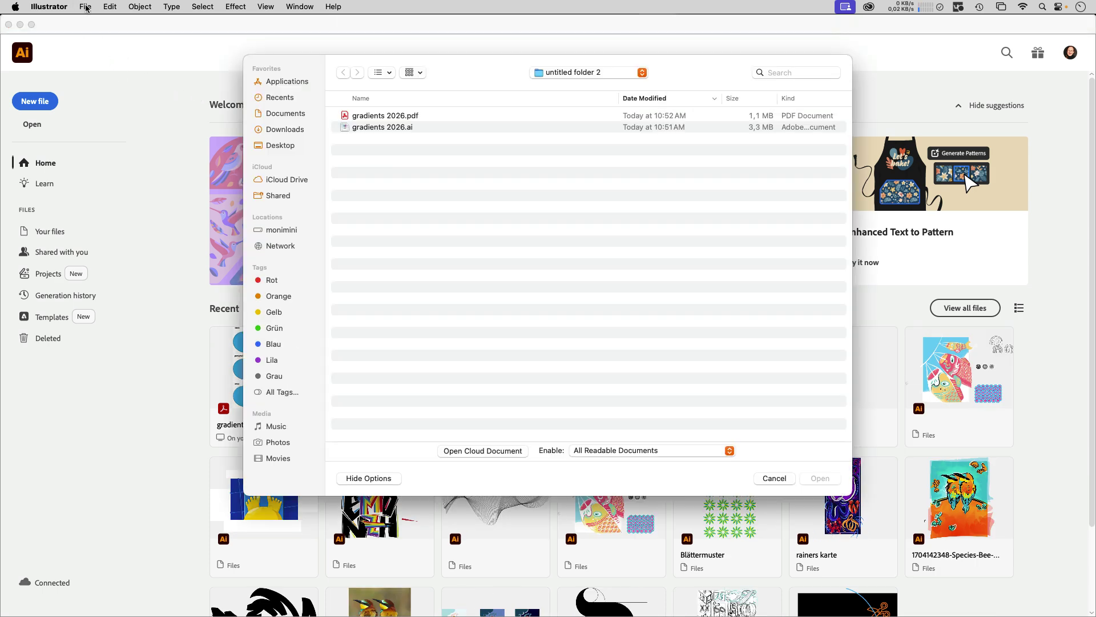
pyautogui.click(402, 116)
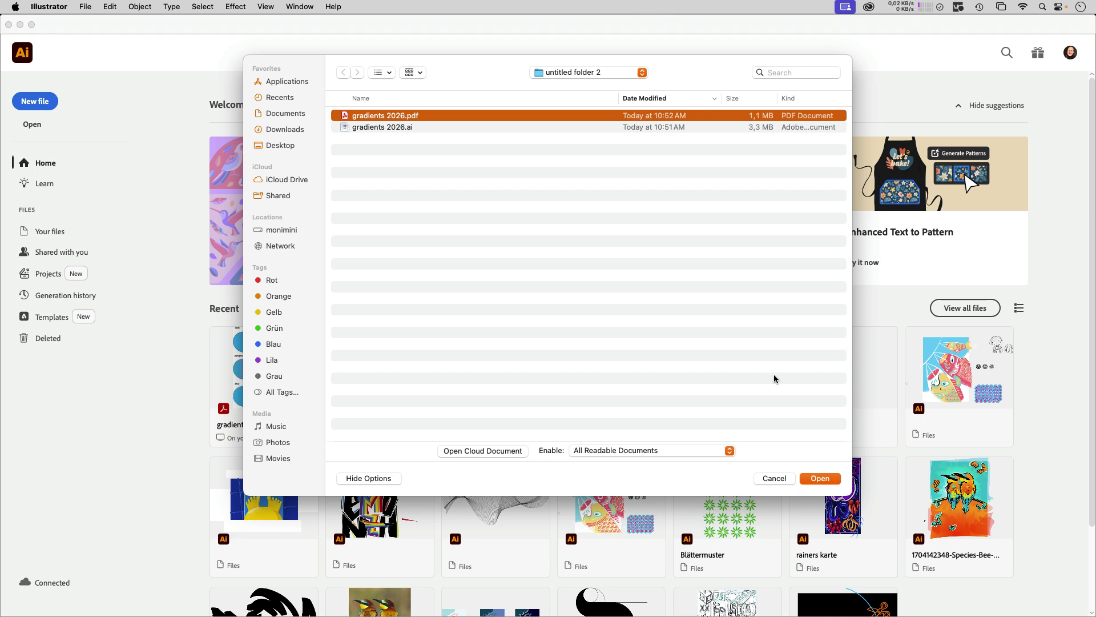
pyautogui.click(822, 478)
pyautogui.hscroll(3, 643, 314)
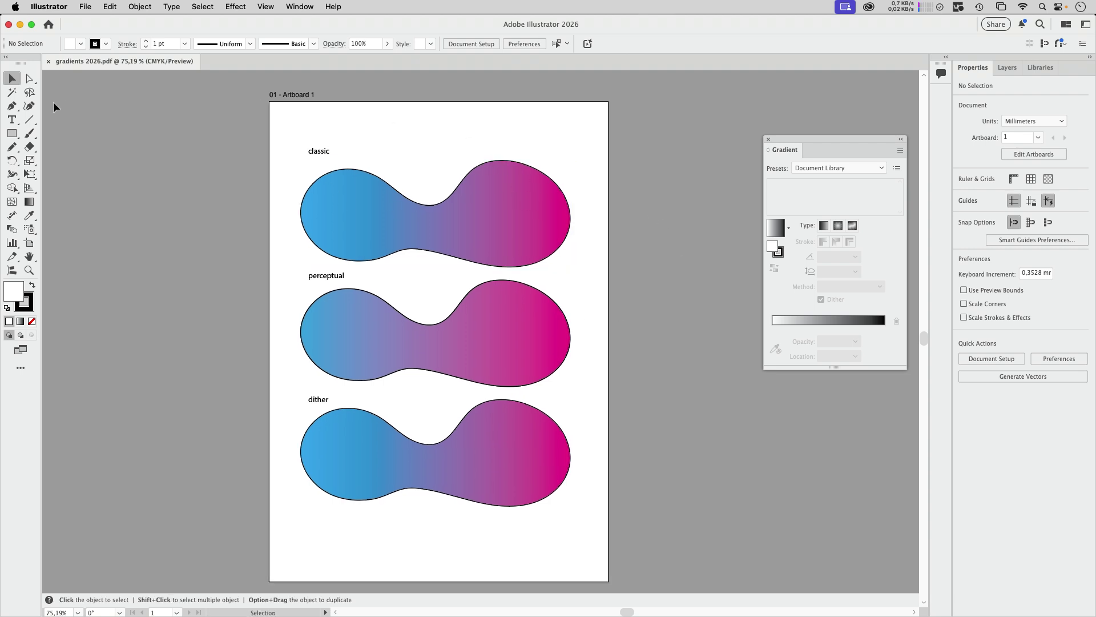
# - Select the classic blob with Direct Selection, then open the Layers panel, widened, with its top clip group expanded
pyautogui.click(29, 78)
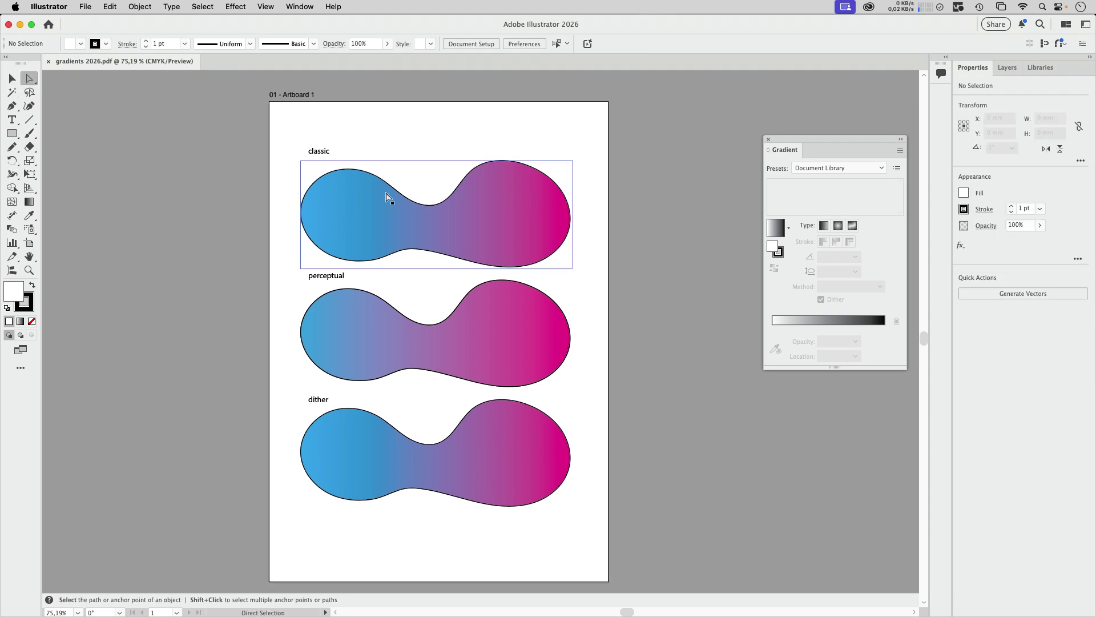
pyautogui.click(359, 224)
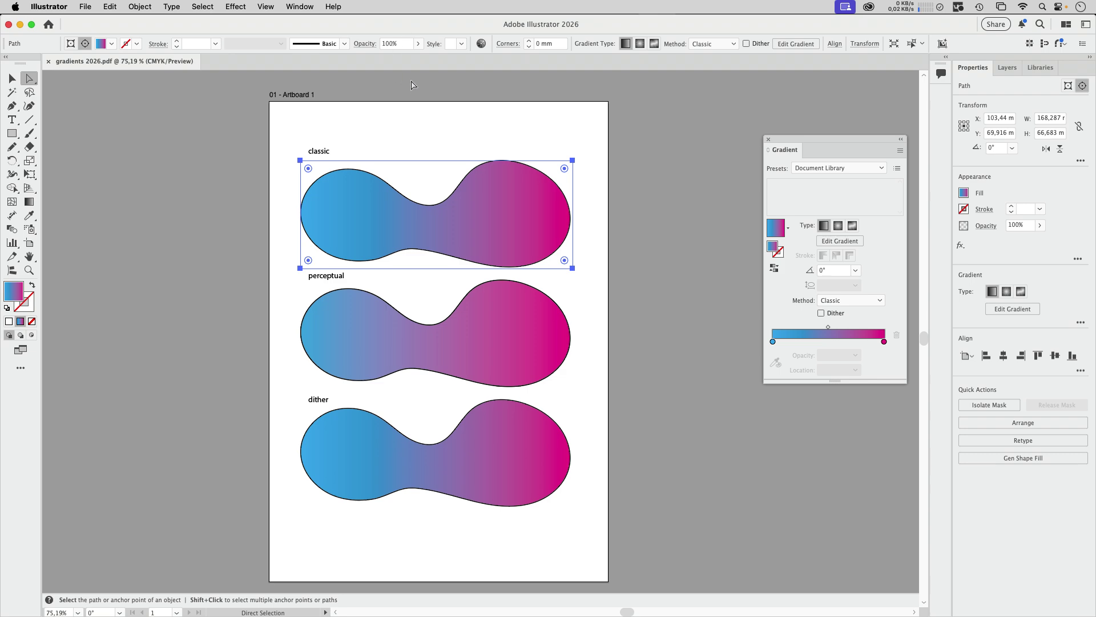
pyautogui.click(299, 7)
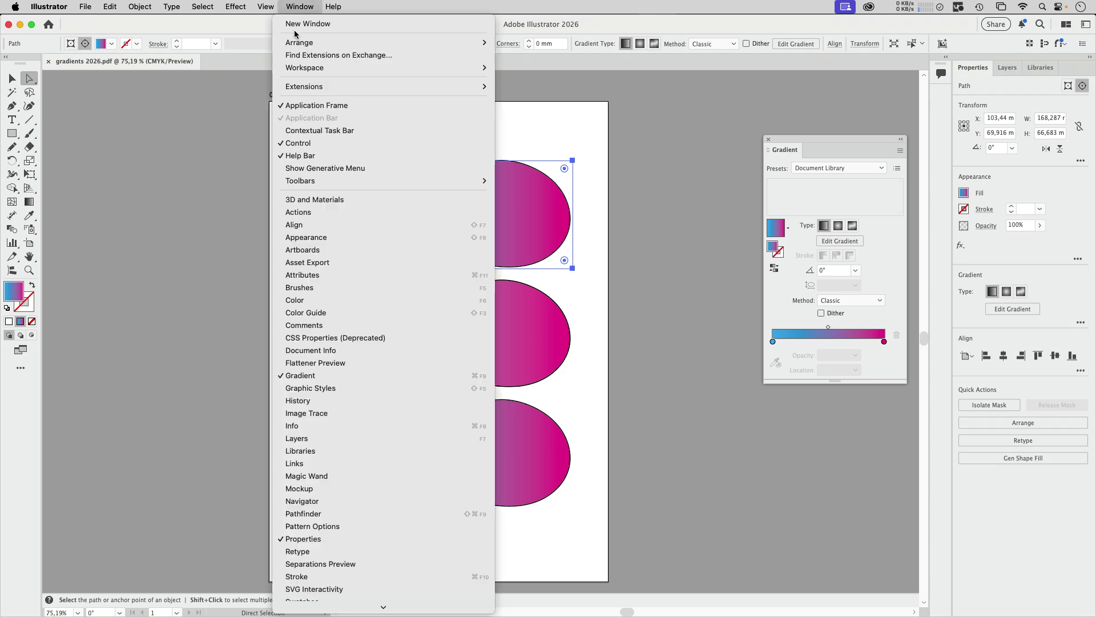
pyautogui.click(347, 438)
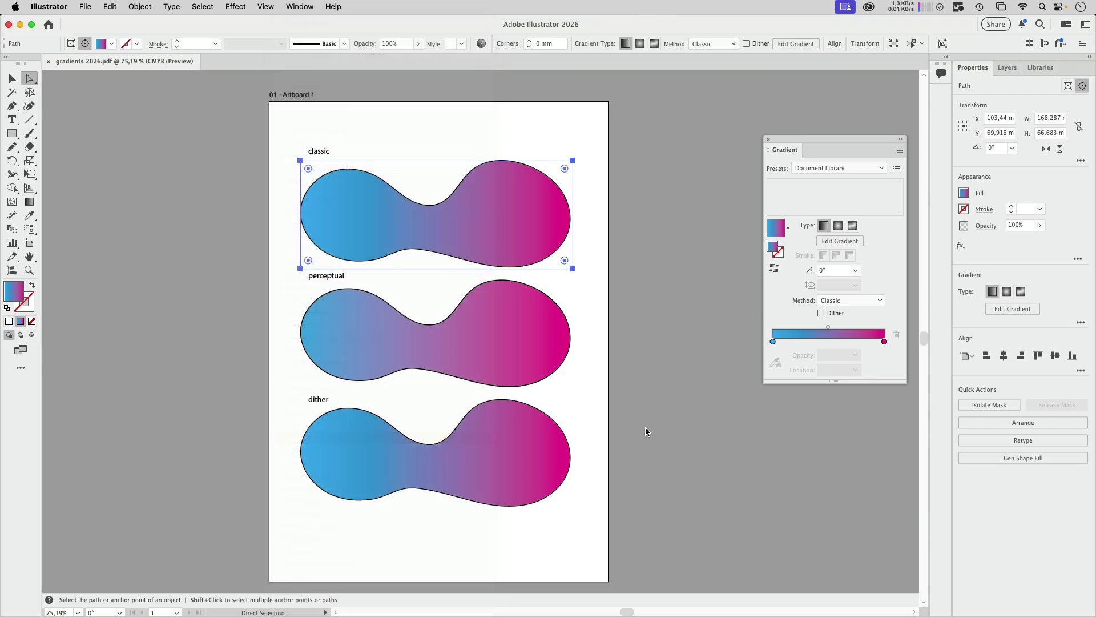
pyautogui.click(136, 166)
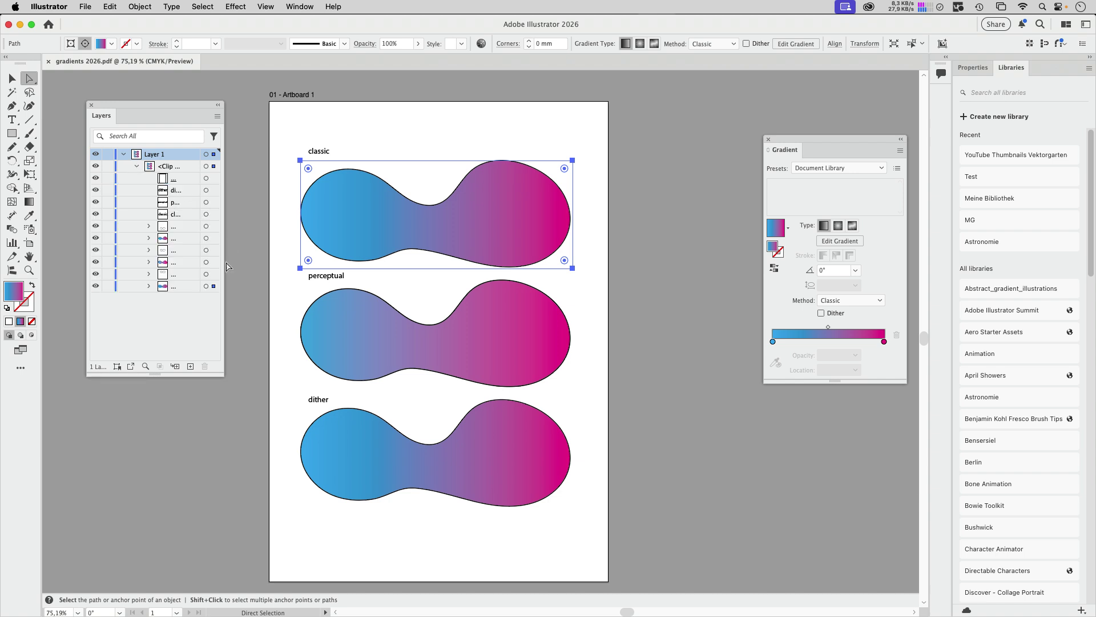
pyautogui.moveTo(224, 262); pyautogui.dragTo(301, 261)
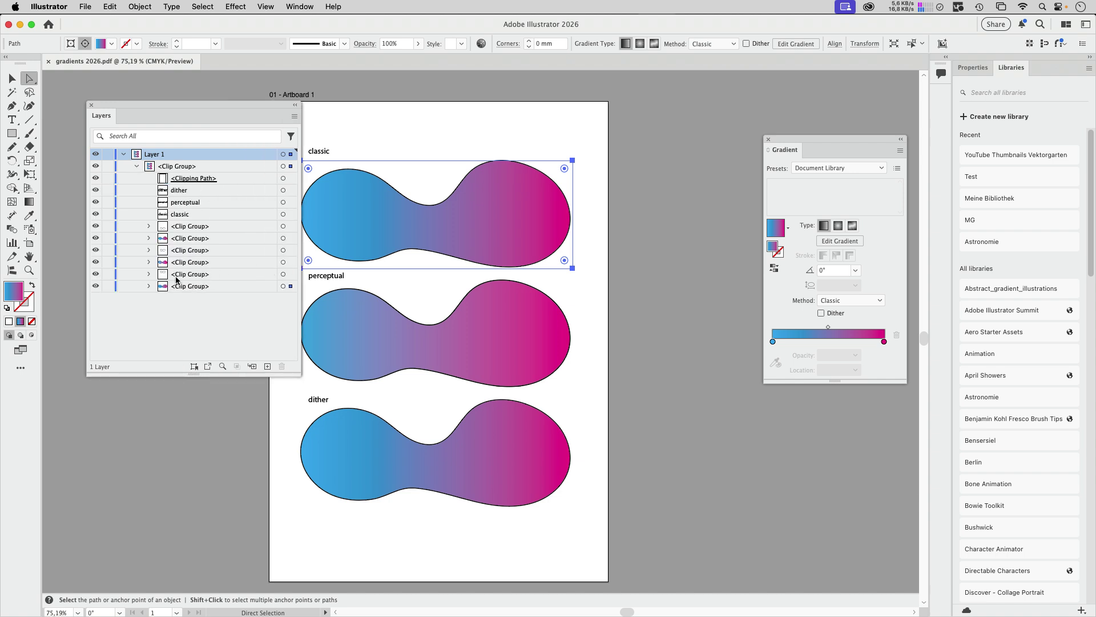
# - Expand the remaining clip groups and select the perceptual blob's 72 ppi <Image> sublayer
pyautogui.click(148, 287)
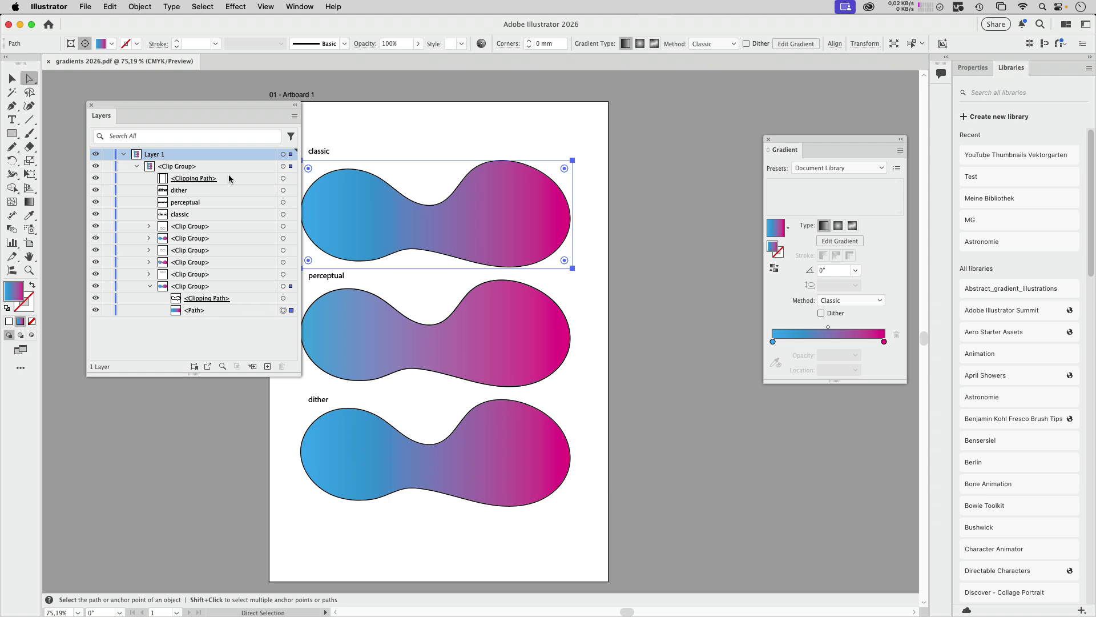
pyautogui.moveTo(227, 117); pyautogui.dragTo(170, 117)
pyautogui.click(197, 313)
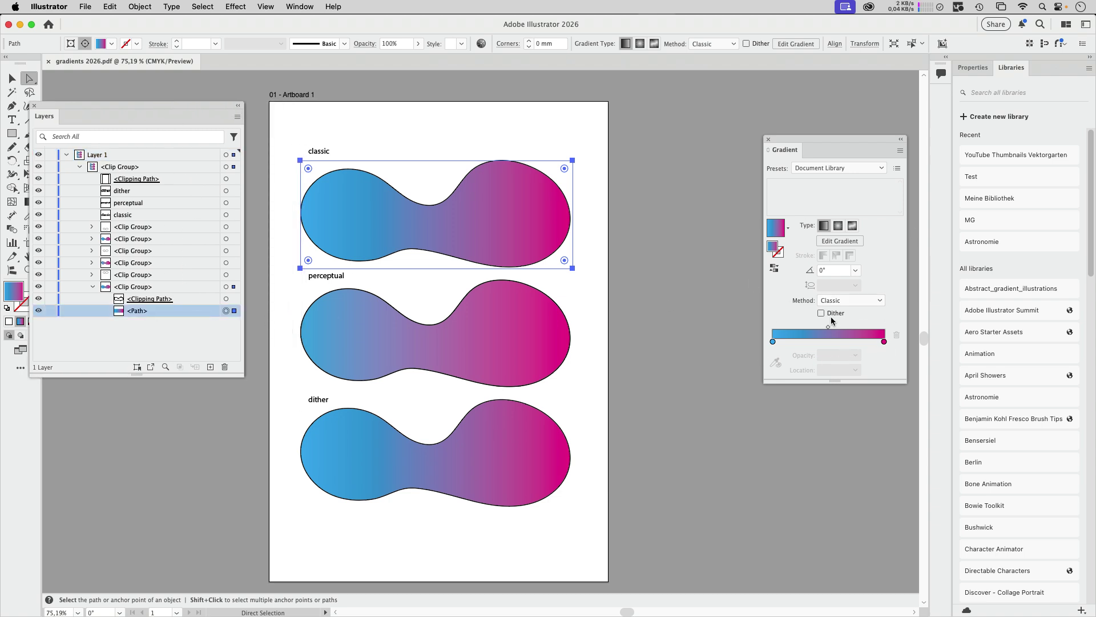
pyautogui.click(655, 296)
pyautogui.hscroll(-3, 662, 303)
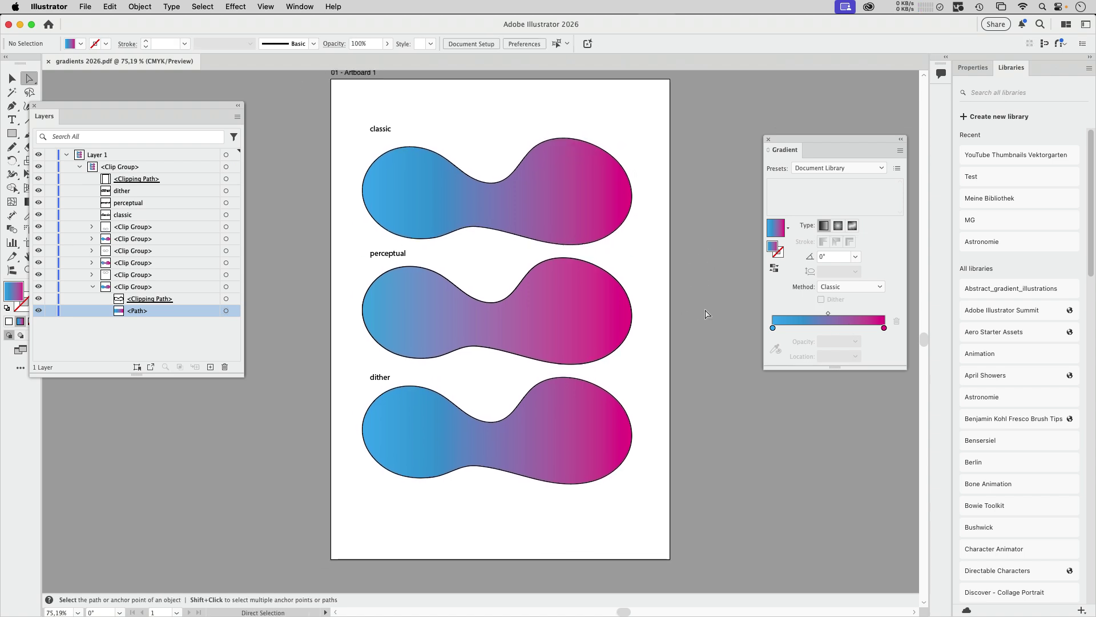
pyautogui.click(572, 331)
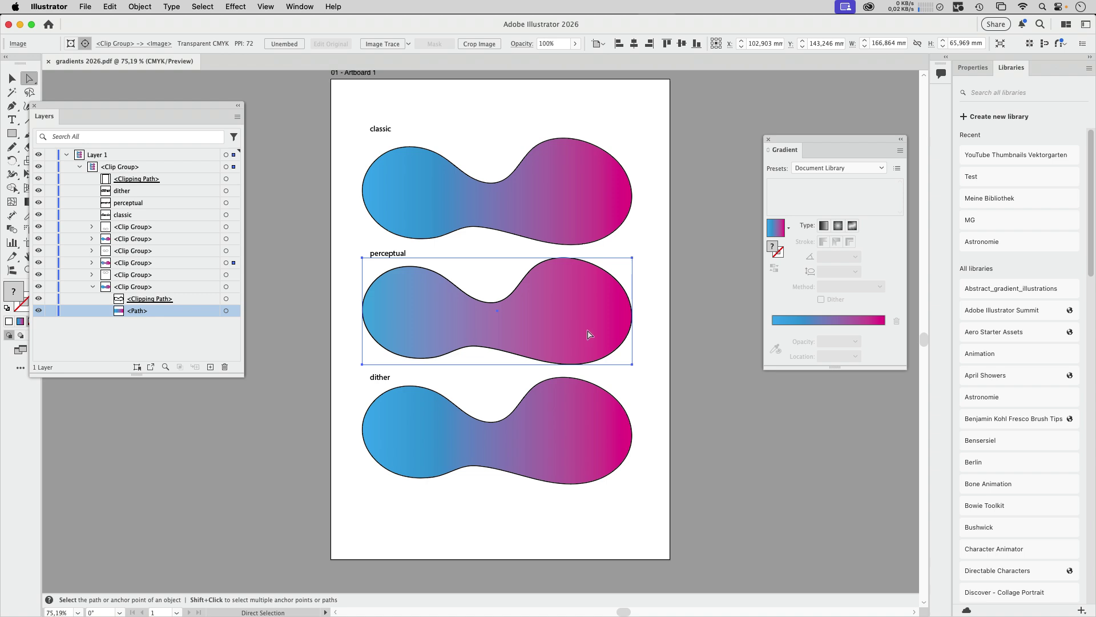
pyautogui.click(93, 263)
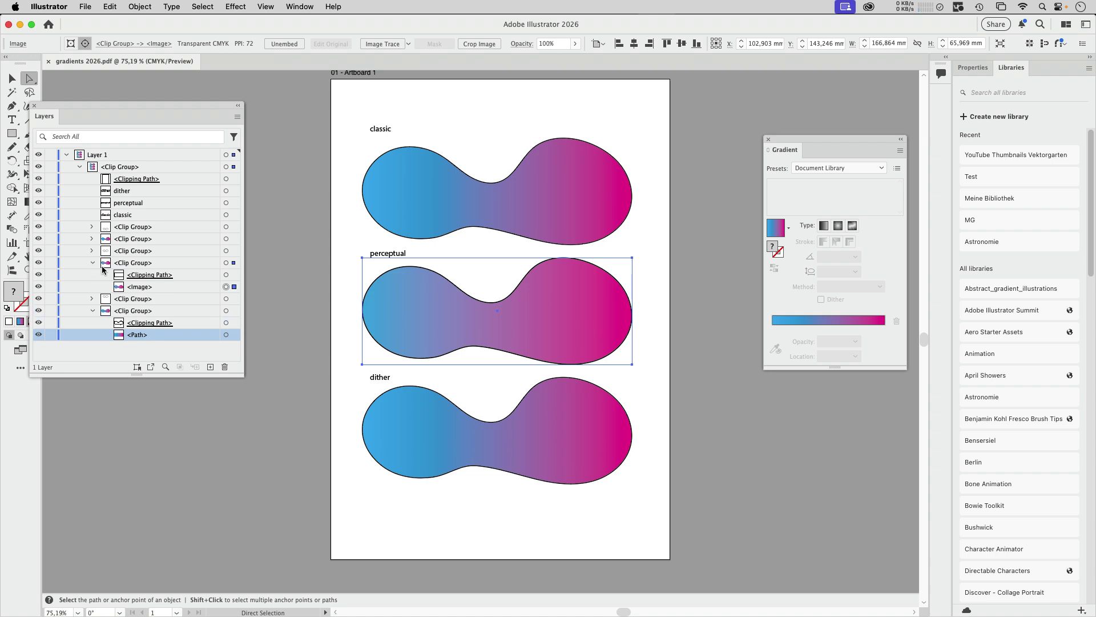
pyautogui.click(187, 288)
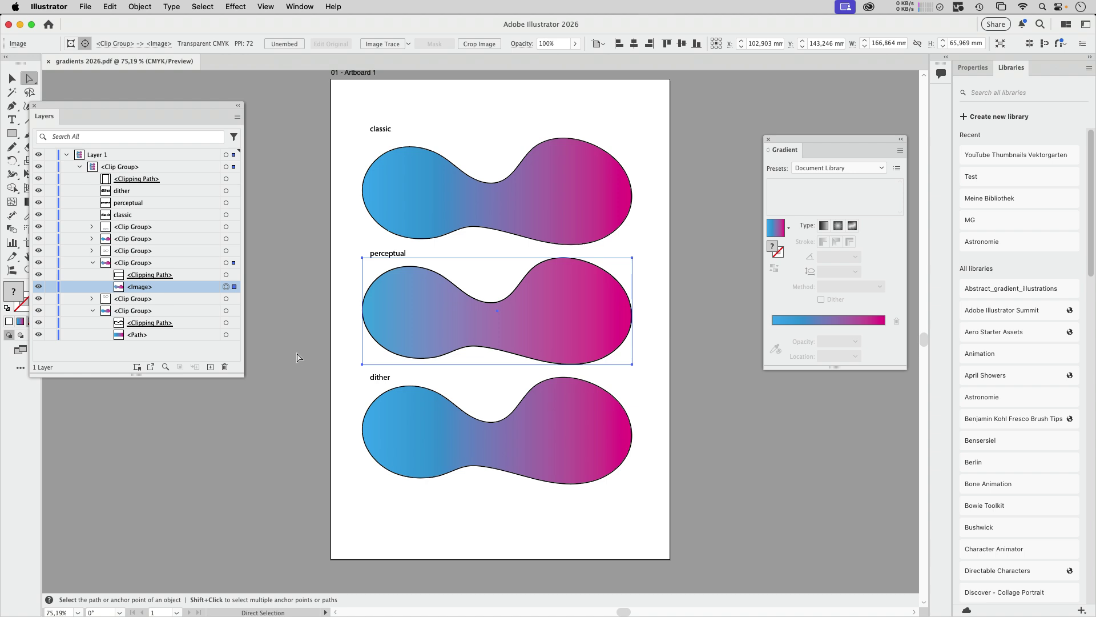
pyautogui.press('z')
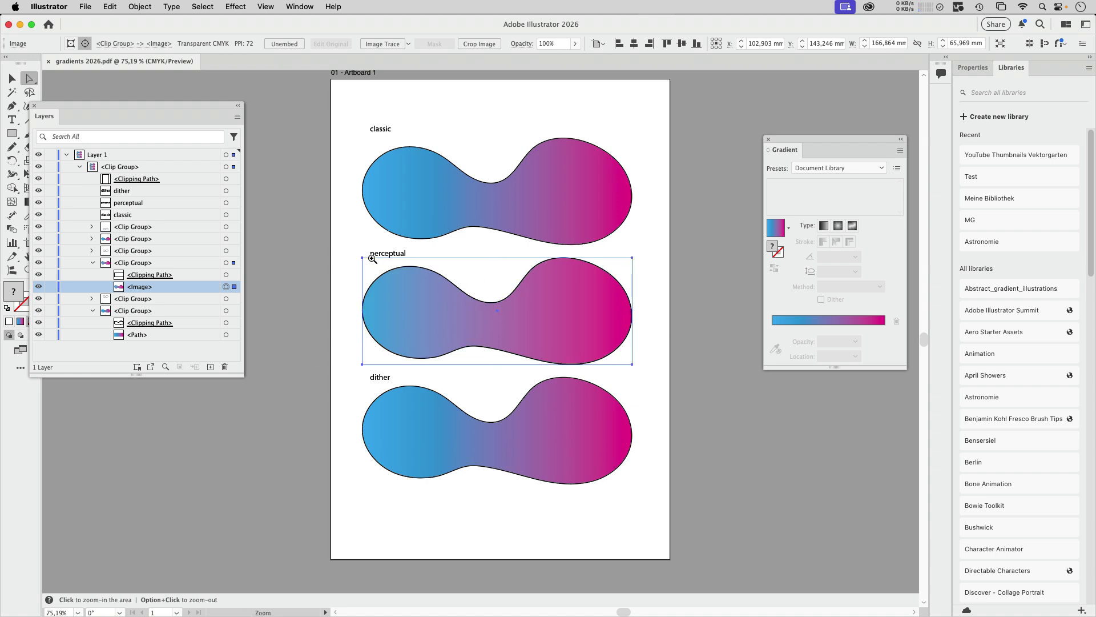
pyautogui.moveTo(396, 263); pyautogui.dragTo(538, 274)
pyautogui.scroll(5, 538, 274)
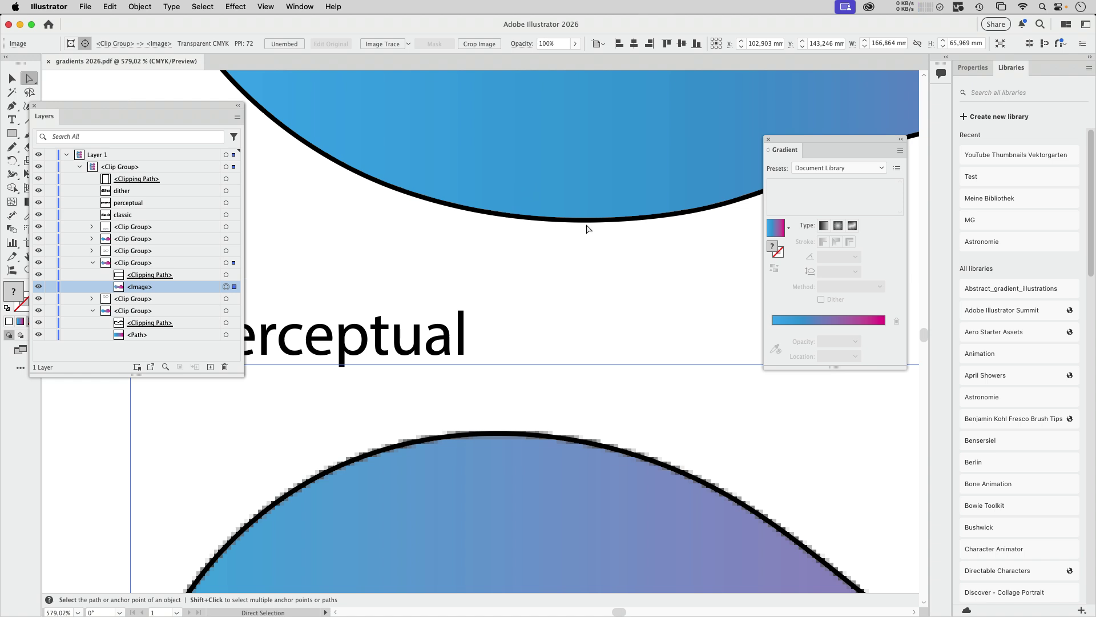
pyautogui.scroll(-10, 511, 540)
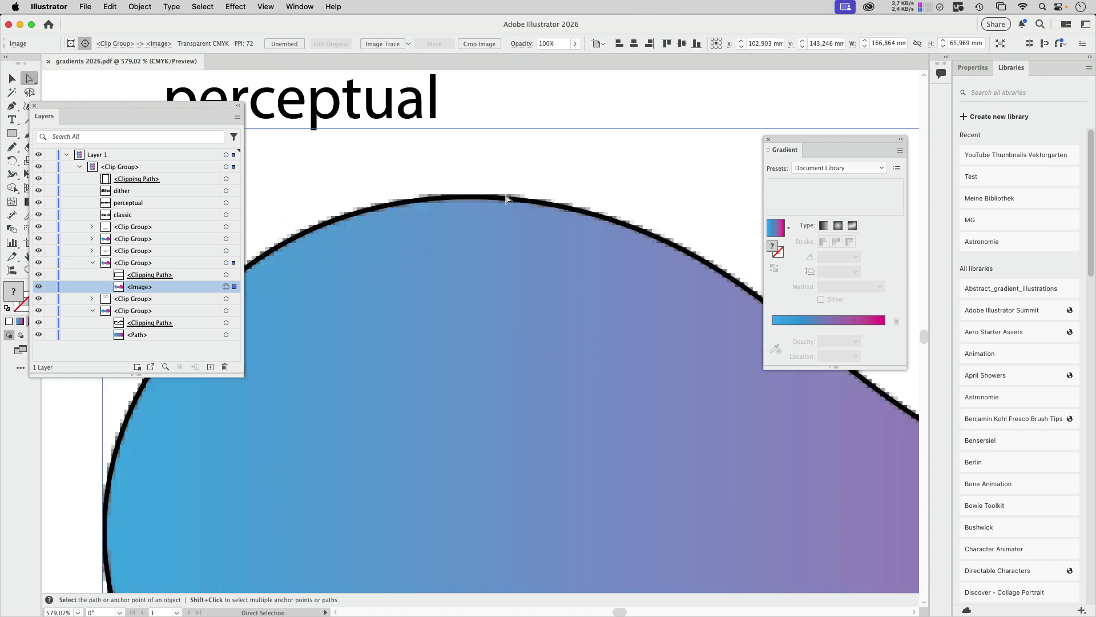
pyautogui.moveTo(402, 296); pyautogui.dragTo(433, 325)
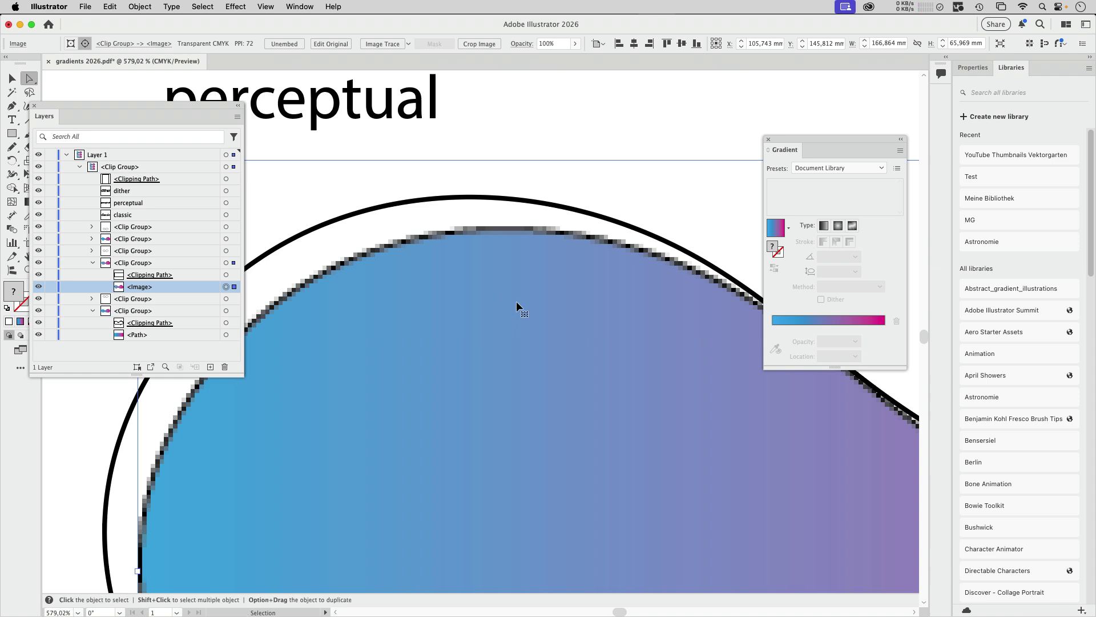
pyautogui.moveTo(516, 300)
pyautogui.mouseDown()
pyautogui.moveTo(429, 223)
pyautogui.moveTo(390, 219)
pyautogui.mouseUp()
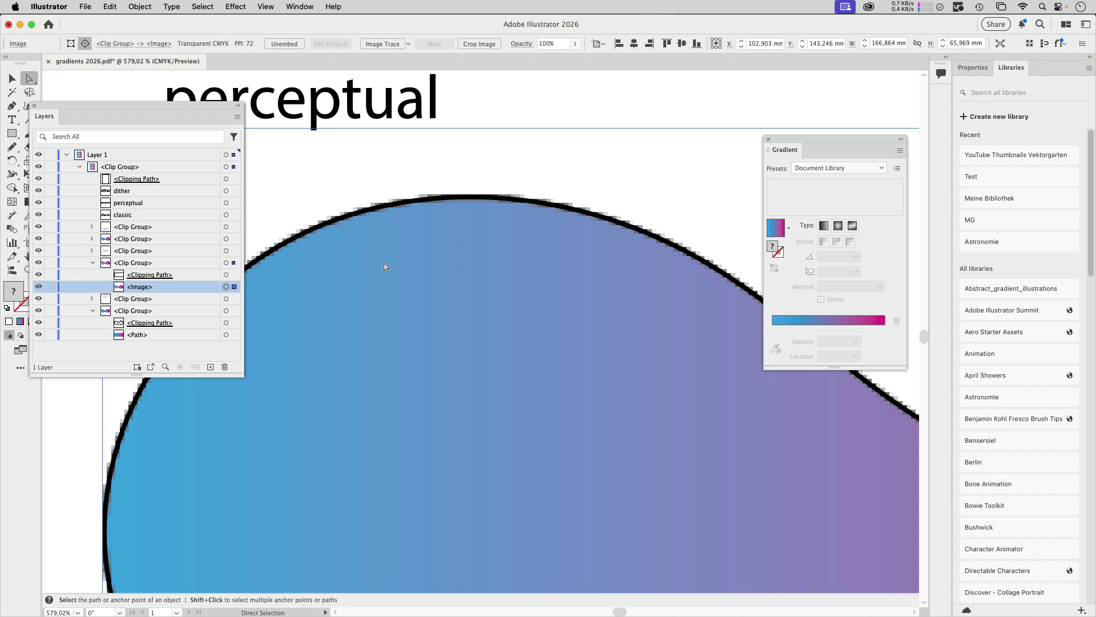
pyautogui.press('super+minus')
pyautogui.press('super+minus')
pyautogui.press('super+minus')
pyautogui.press('super+minus')
pyautogui.press('super+minus')
pyautogui.press('super+minus')
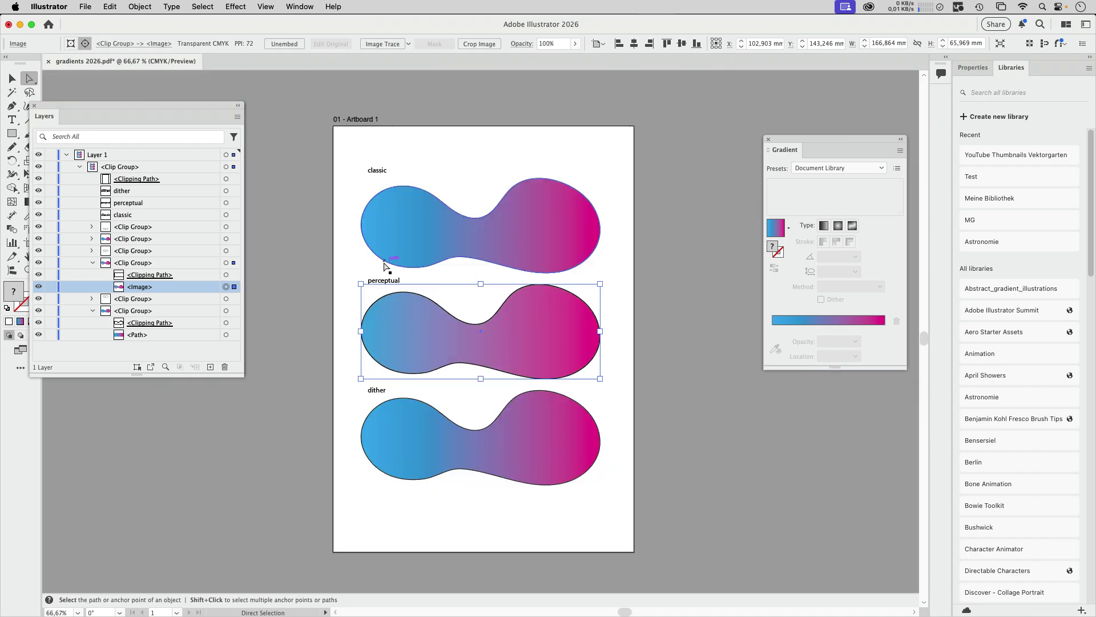
# - Select the dither blob's image, expanding its nested Clip Group in Layers to the image entry
pyautogui.scroll(-5, 434, 326)
pyautogui.hscroll(4, 434, 325)
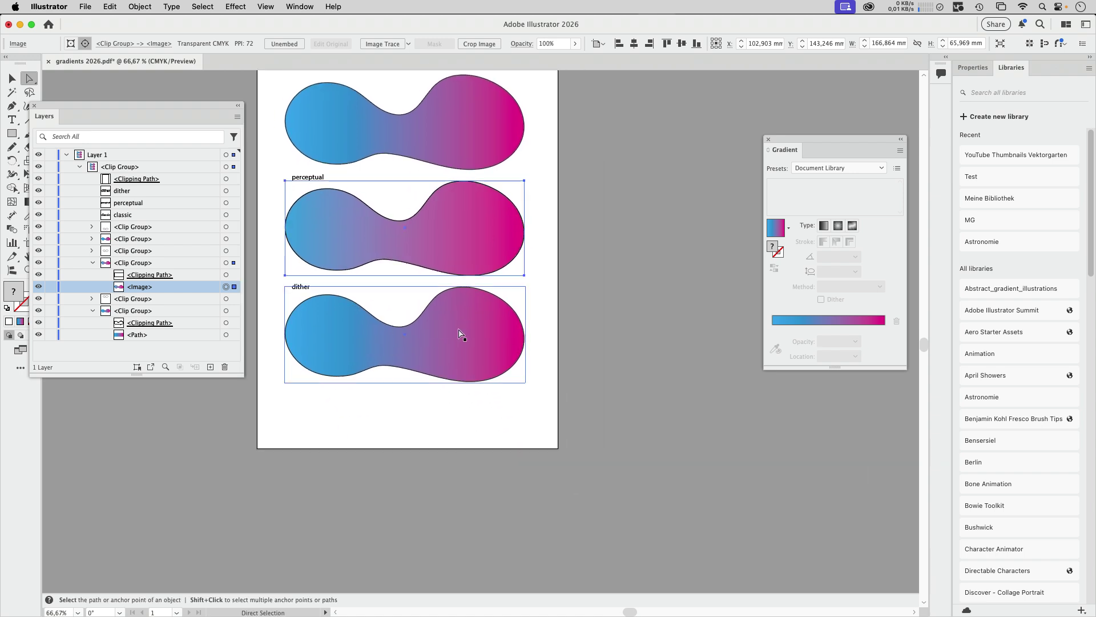
pyautogui.click(461, 334)
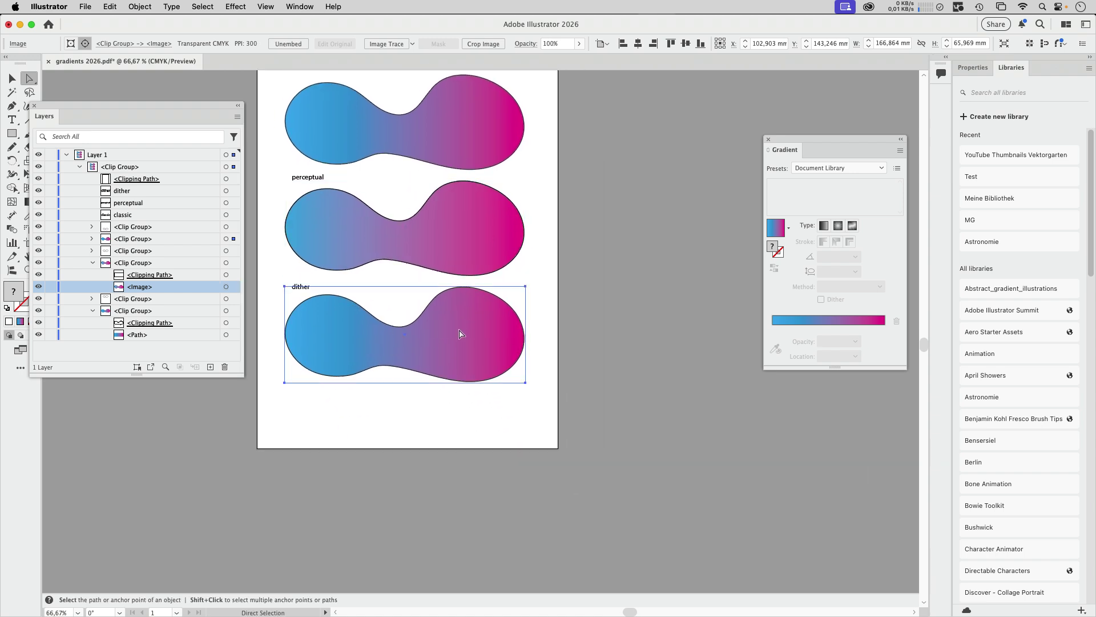
pyautogui.click(92, 239)
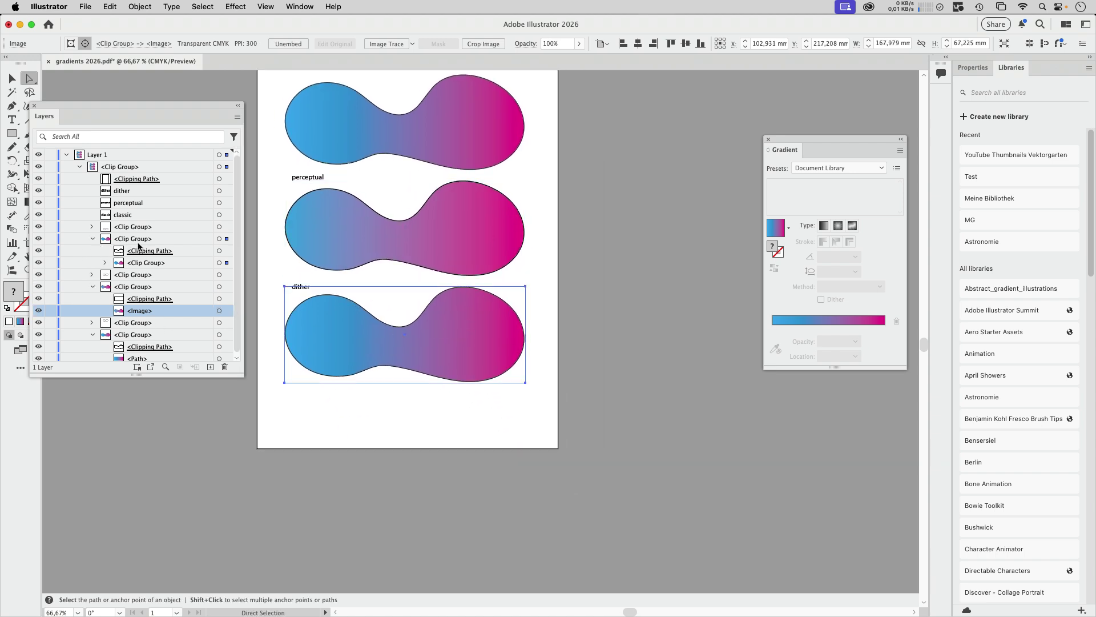
pyautogui.click(107, 263)
pyautogui.click(177, 287)
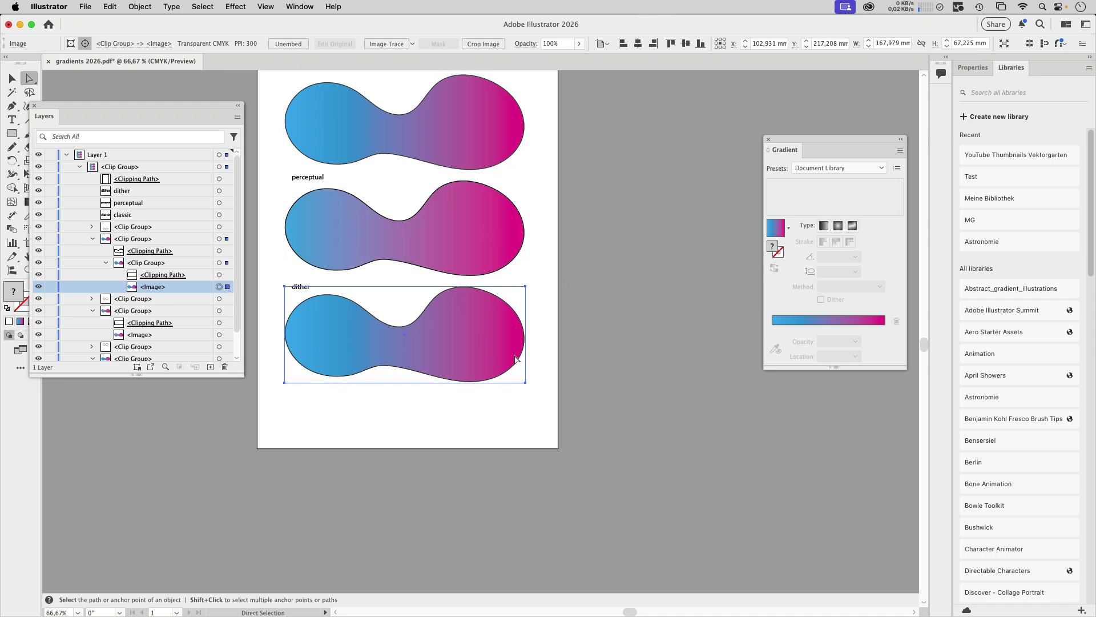
# - Zoom in on the dither blob's top edge and drag its image down-right inside the clipping outline
pyautogui.press('z')
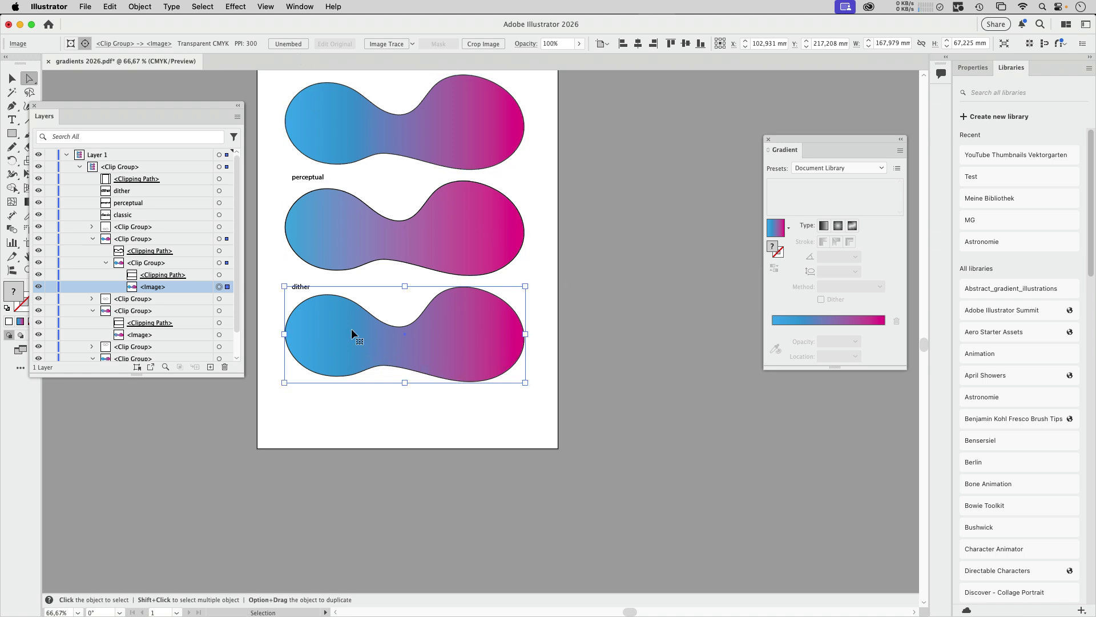
pyautogui.click(322, 295)
pyautogui.click(317, 298)
pyautogui.click(345, 296)
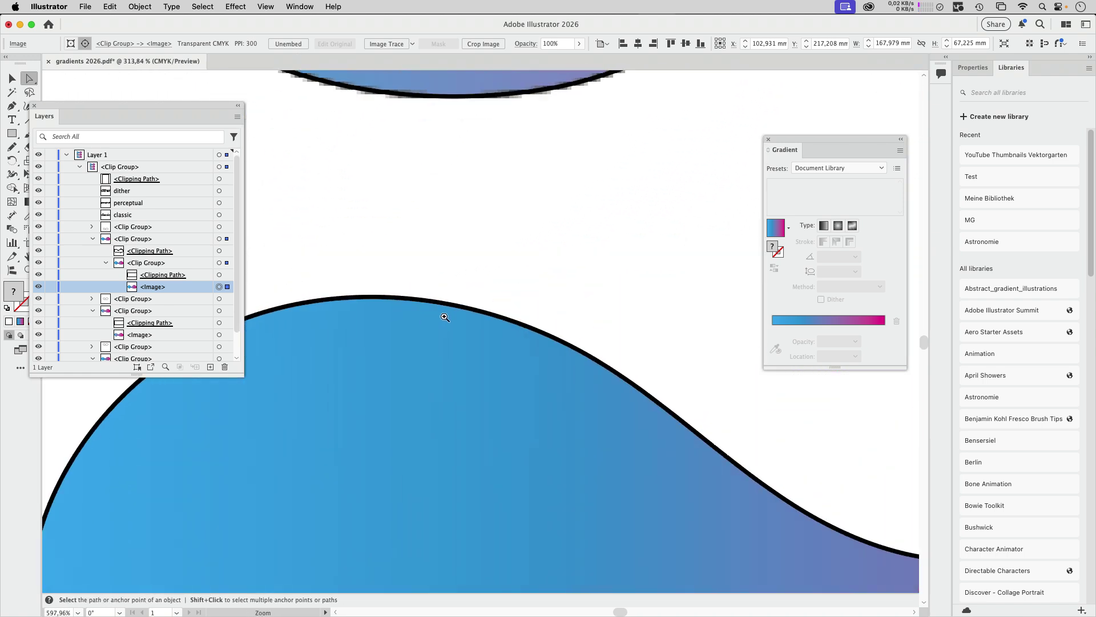
pyautogui.click(505, 322)
pyautogui.press('a')
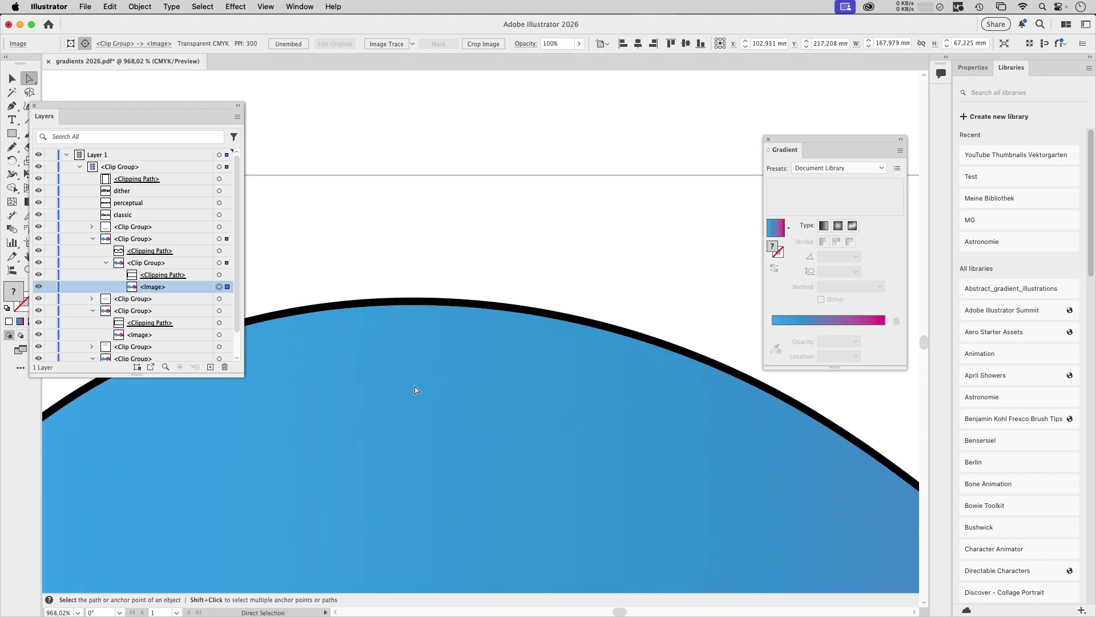
pyautogui.moveTo(415, 390); pyautogui.dragTo(495, 481)
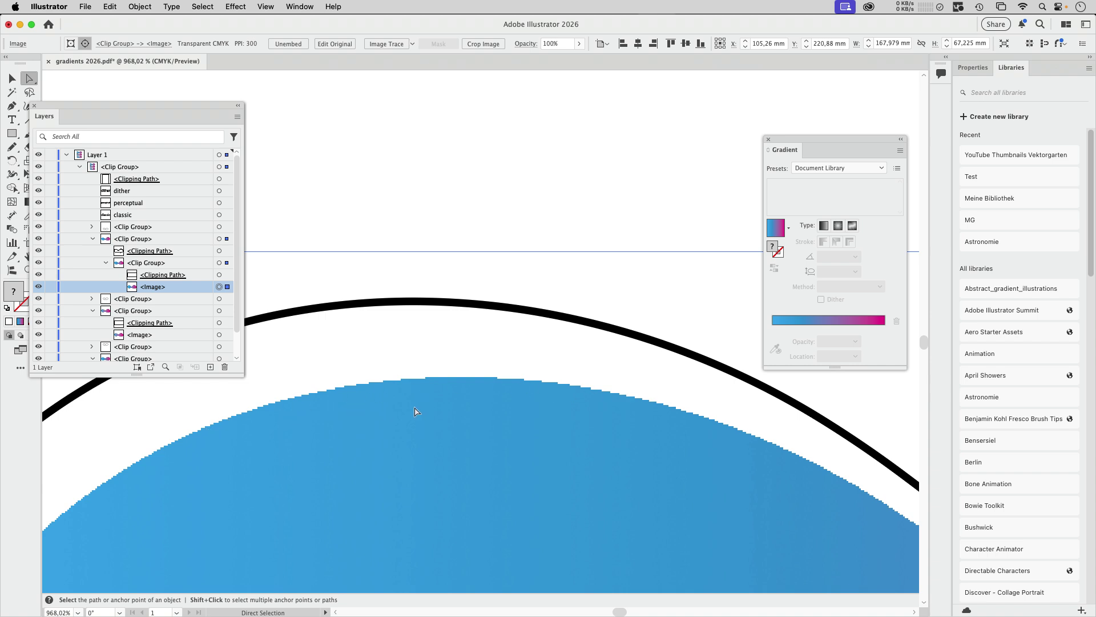
pyautogui.moveTo(73, 103); pyautogui.dragTo(736, 84)
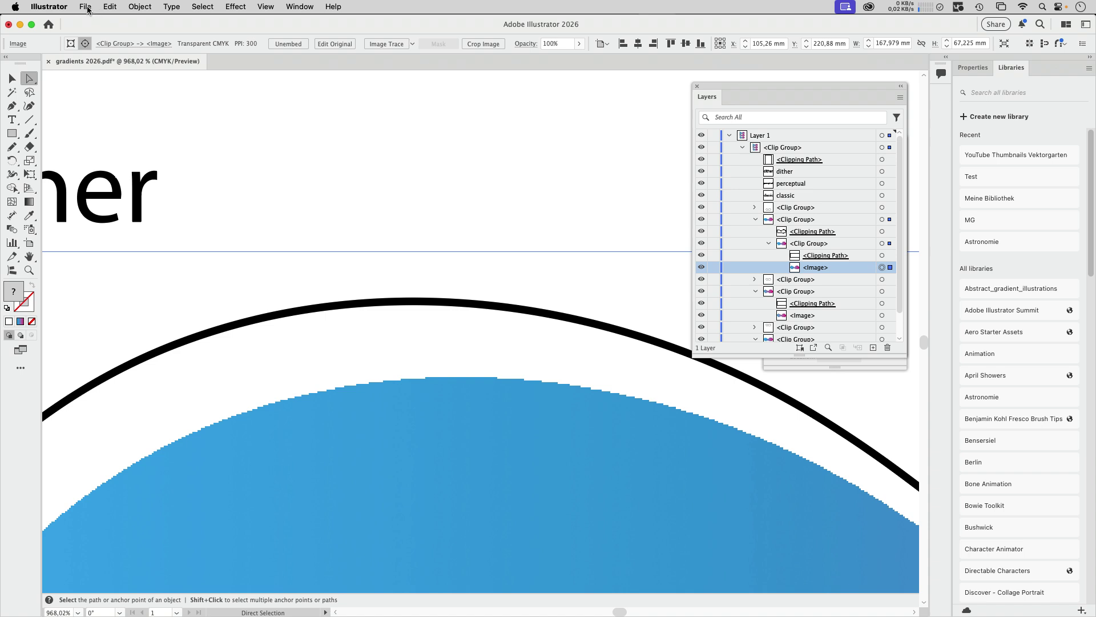
# - Open gradients 2026.ai, show the Appearance panel, and select the perceptual blob
pyautogui.press('super+o')
pyautogui.click(400, 128)
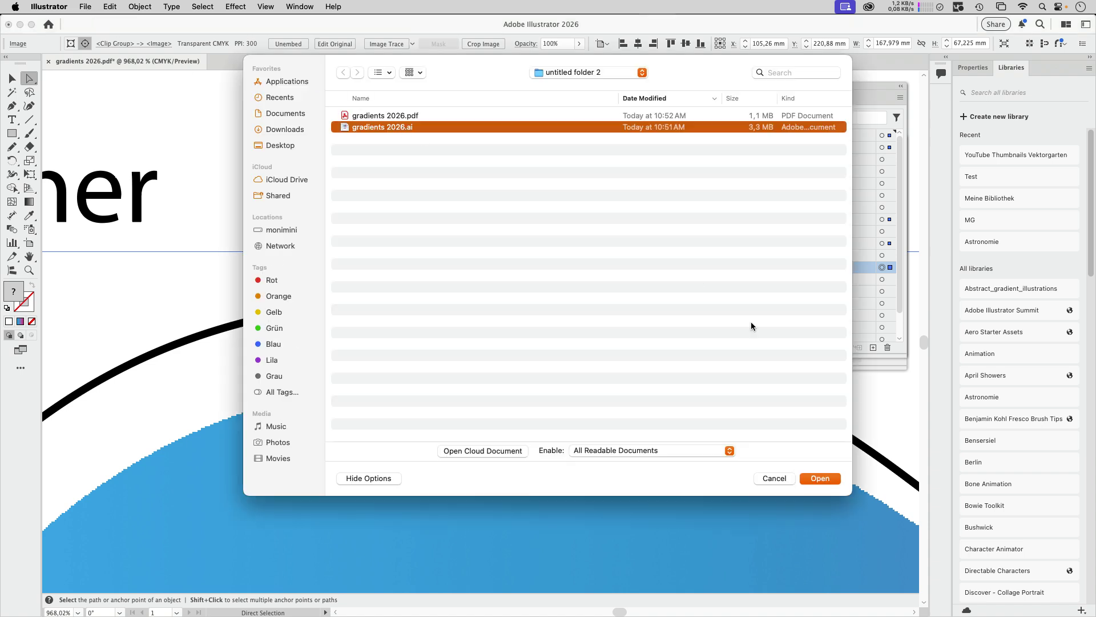
pyautogui.click(825, 478)
pyautogui.click(300, 7)
pyautogui.click(400, 237)
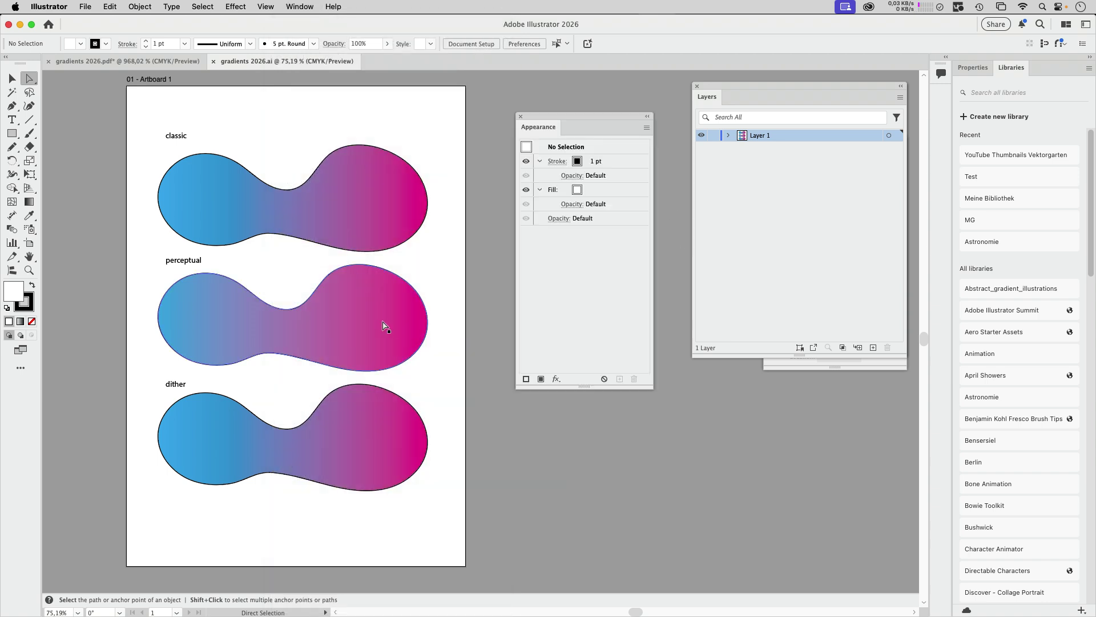
pyautogui.click(384, 326)
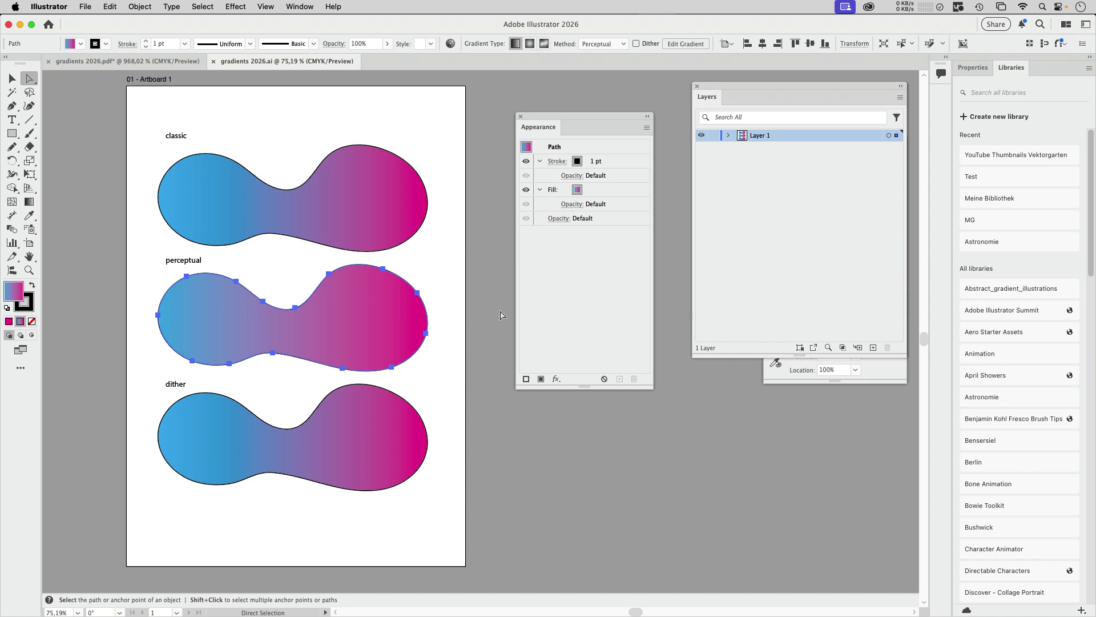
pyautogui.click(217, 447)
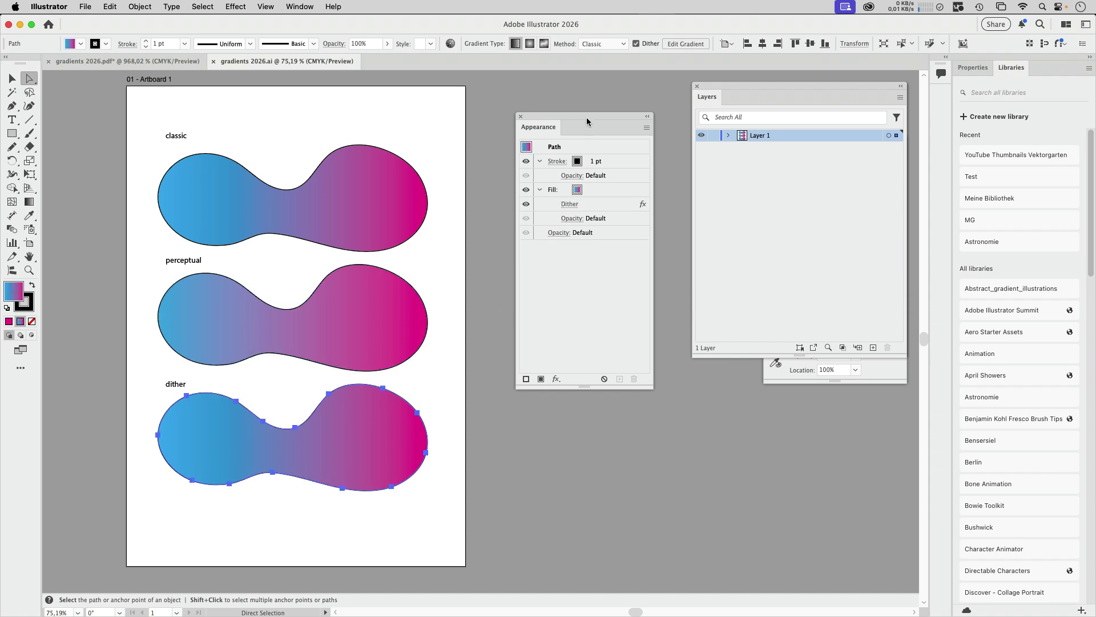
pyautogui.moveTo(582, 128); pyautogui.dragTo(550, 271)
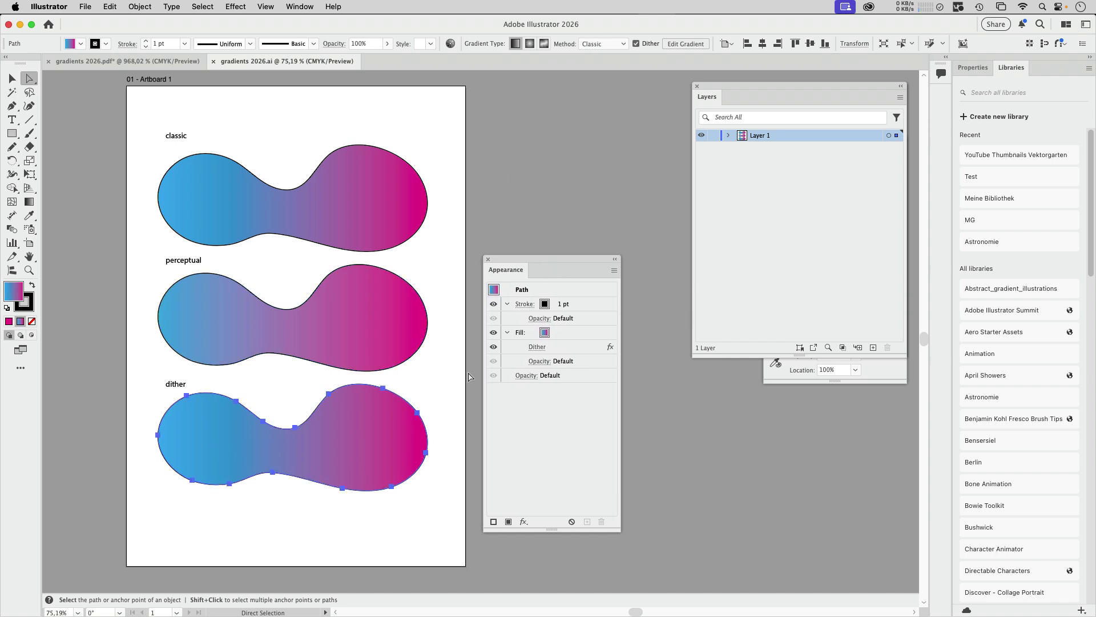
pyautogui.click(581, 351)
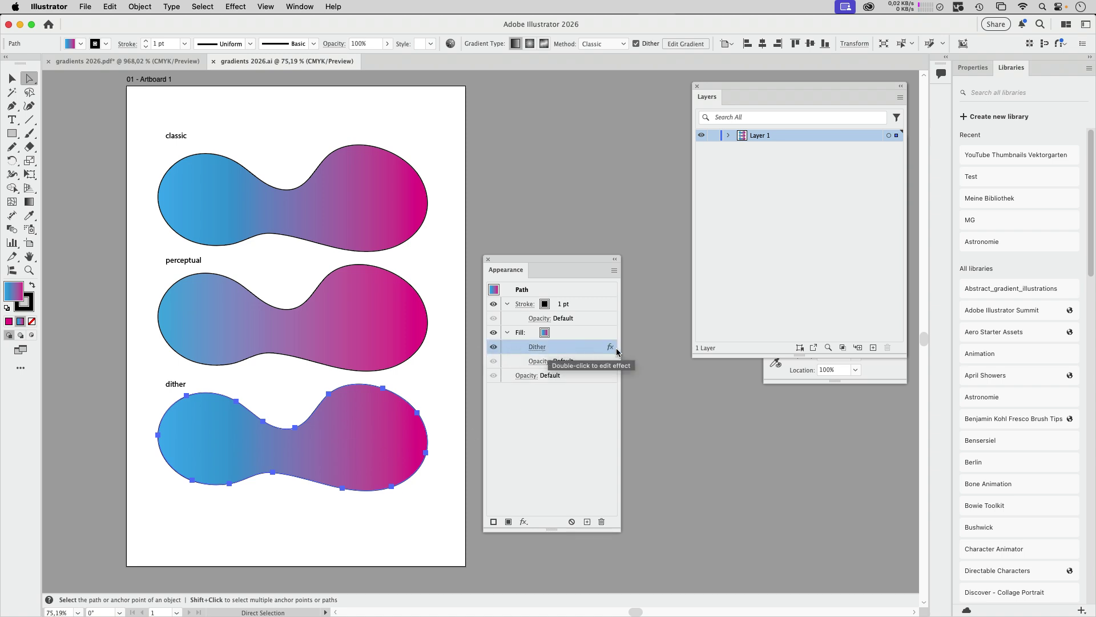
pyautogui.click(240, 7)
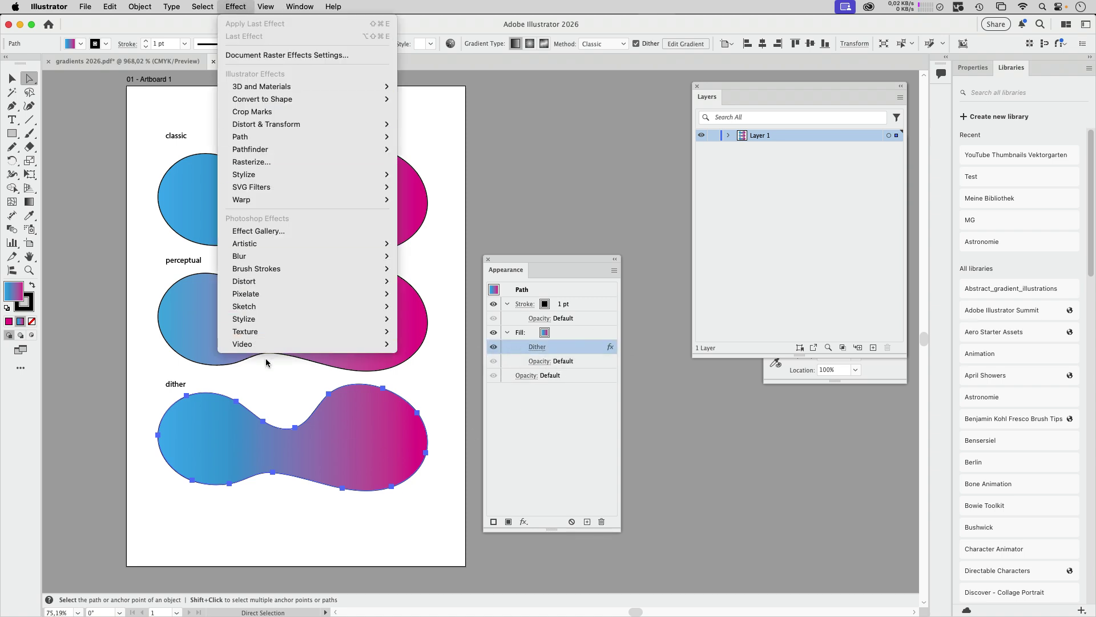
pyautogui.click(242, 8)
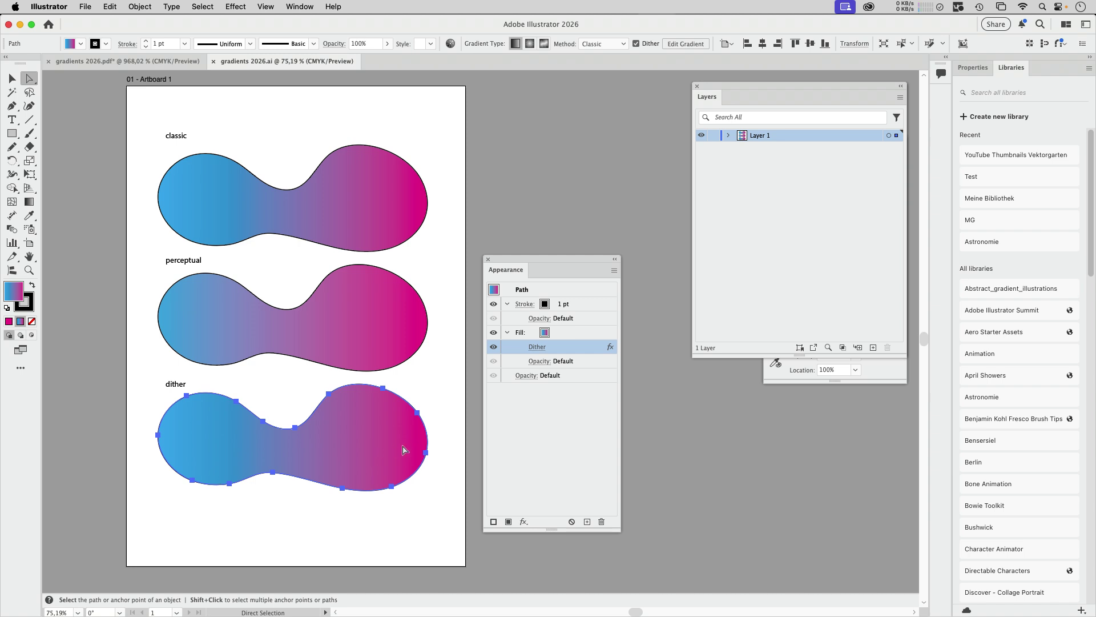
pyautogui.moveTo(557, 265); pyautogui.dragTo(601, 266)
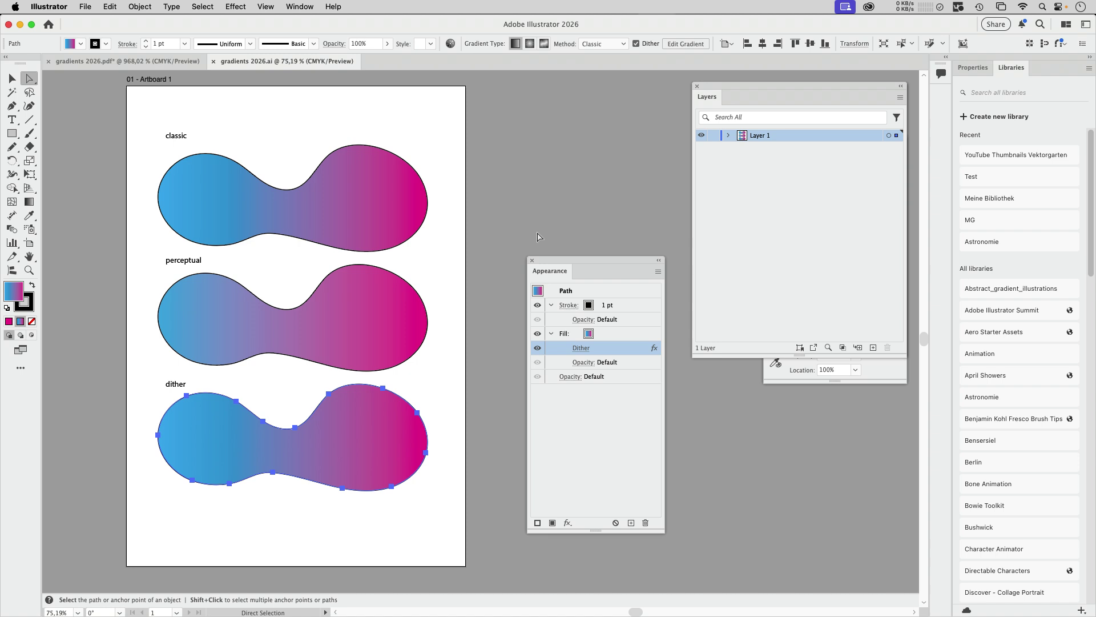
pyautogui.moveTo(558, 262); pyautogui.dragTo(534, 291)
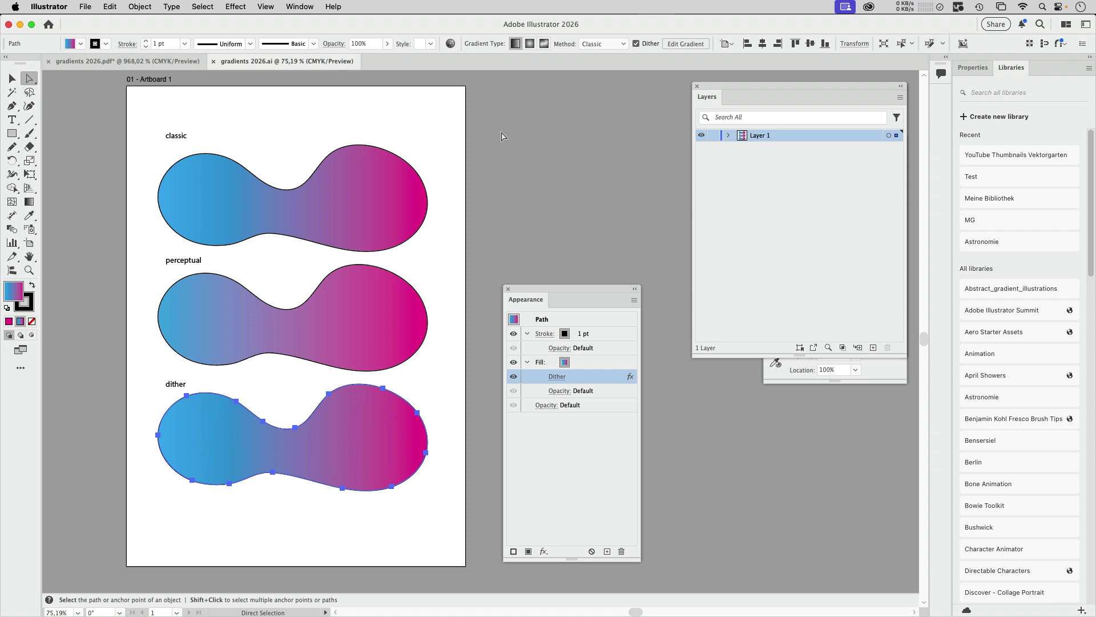
pyautogui.click(236, 7)
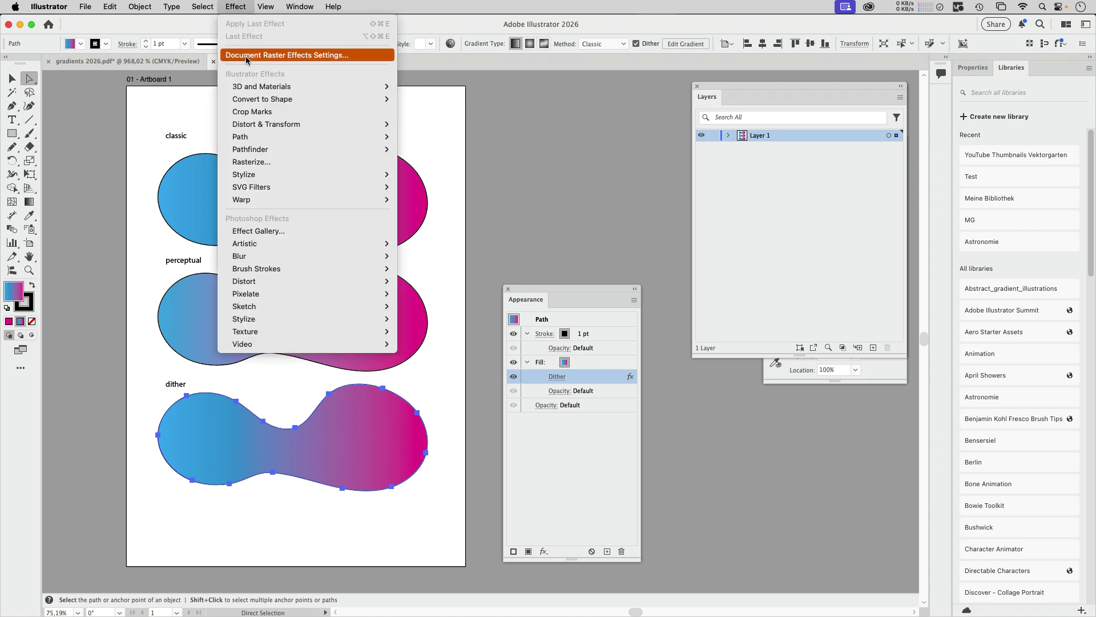
pyautogui.click(361, 56)
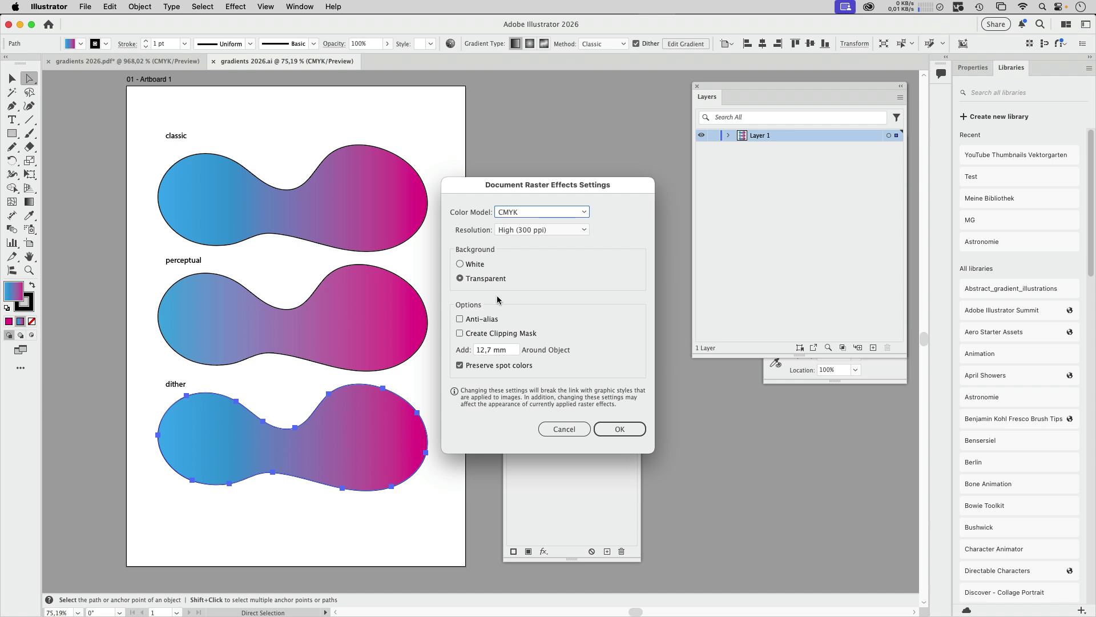
pyautogui.moveTo(469, 187); pyautogui.dragTo(502, 182)
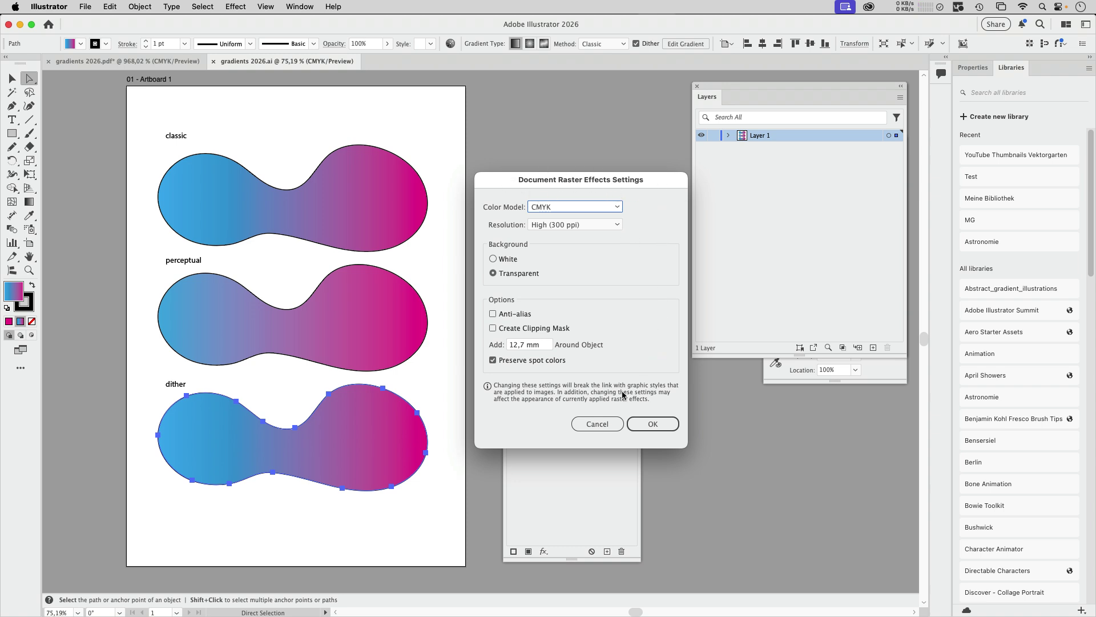
pyautogui.click(597, 425)
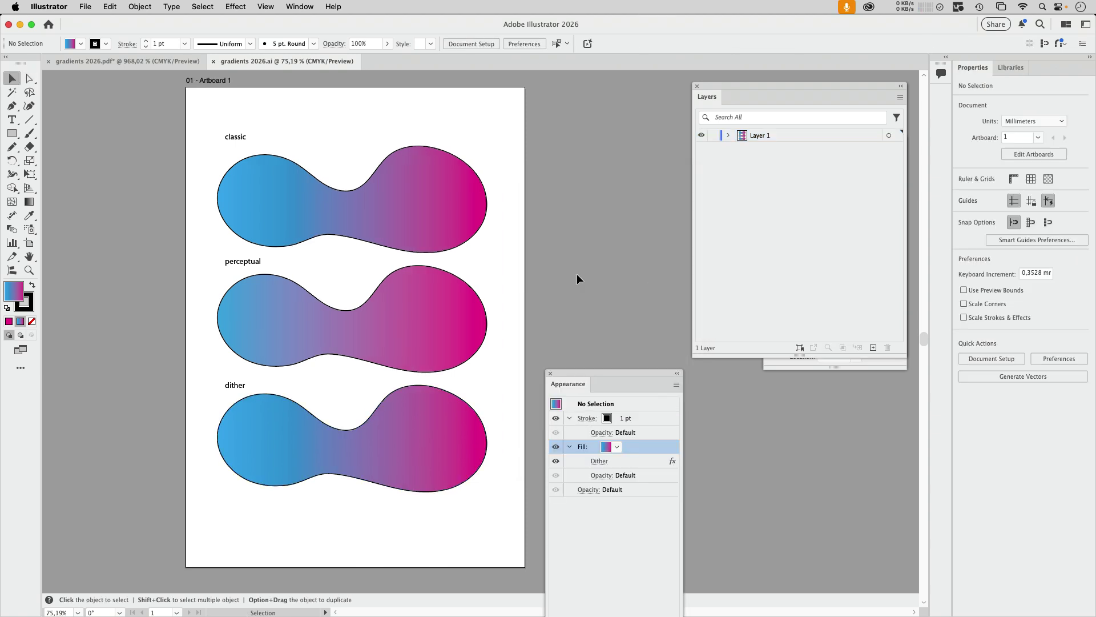
pyautogui.click(446, 423)
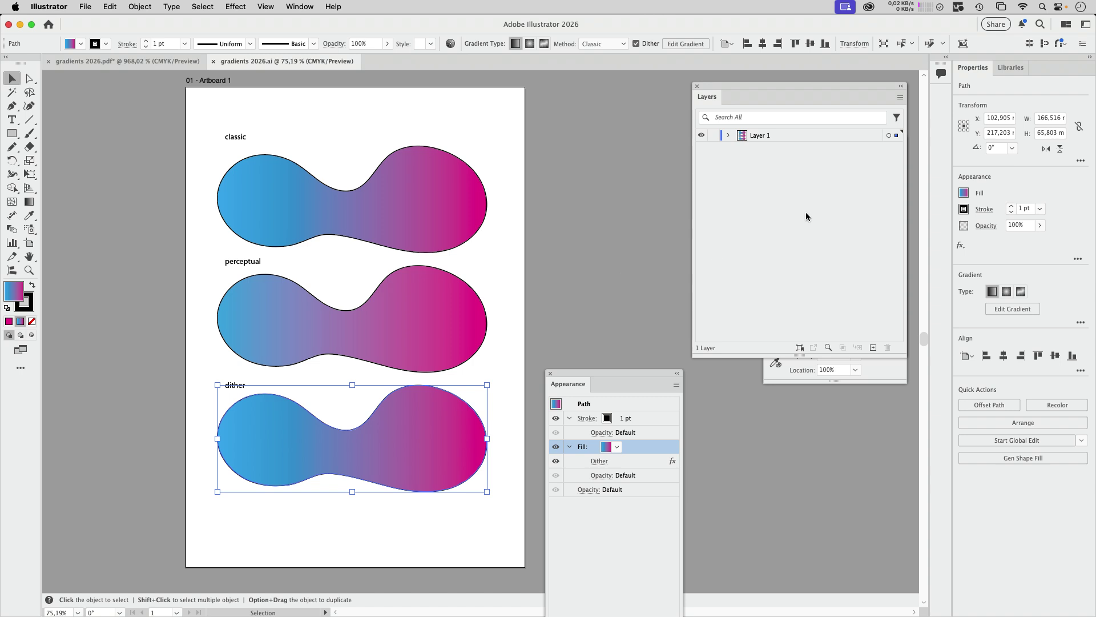
pyautogui.click(963, 193)
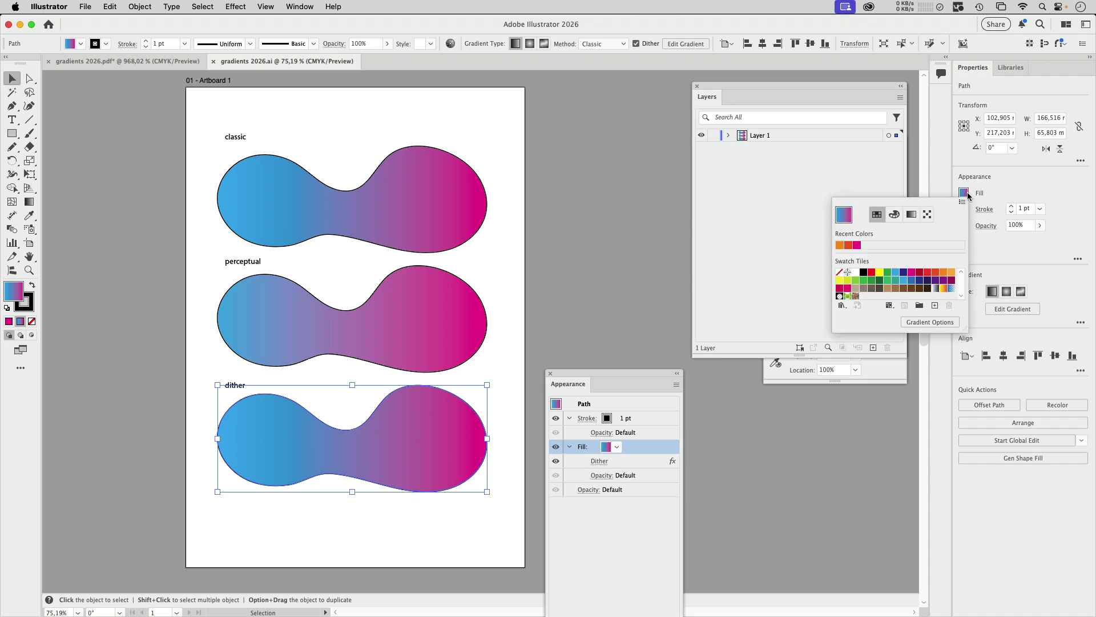
pyautogui.click(951, 273)
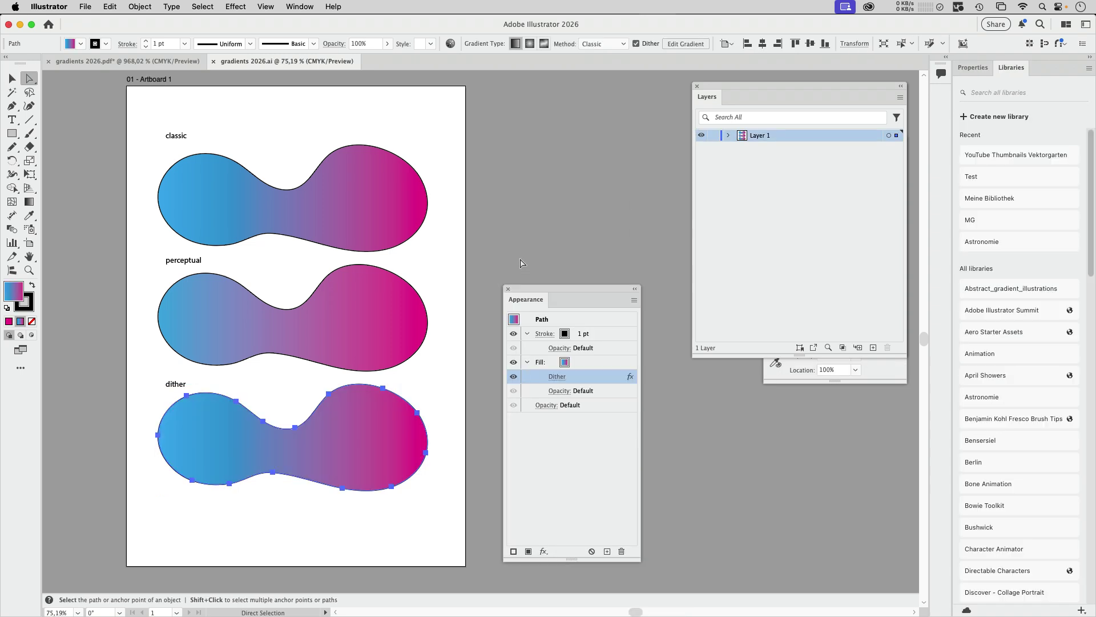
pyautogui.click(524, 256)
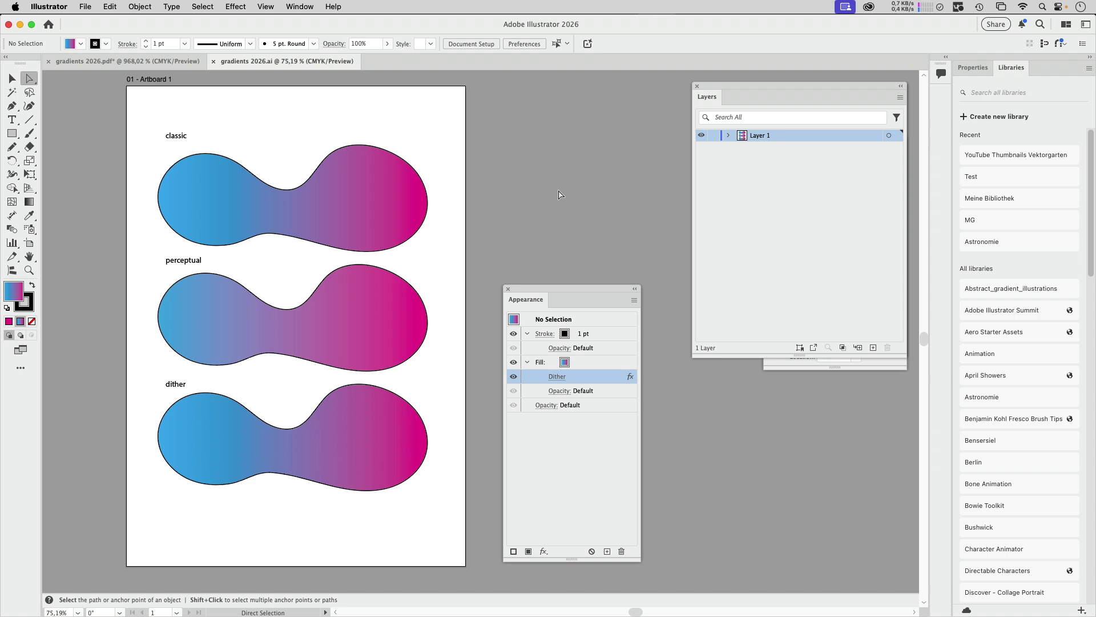
# - Close the gradients 2026.ai document tab
pyautogui.click(213, 61)
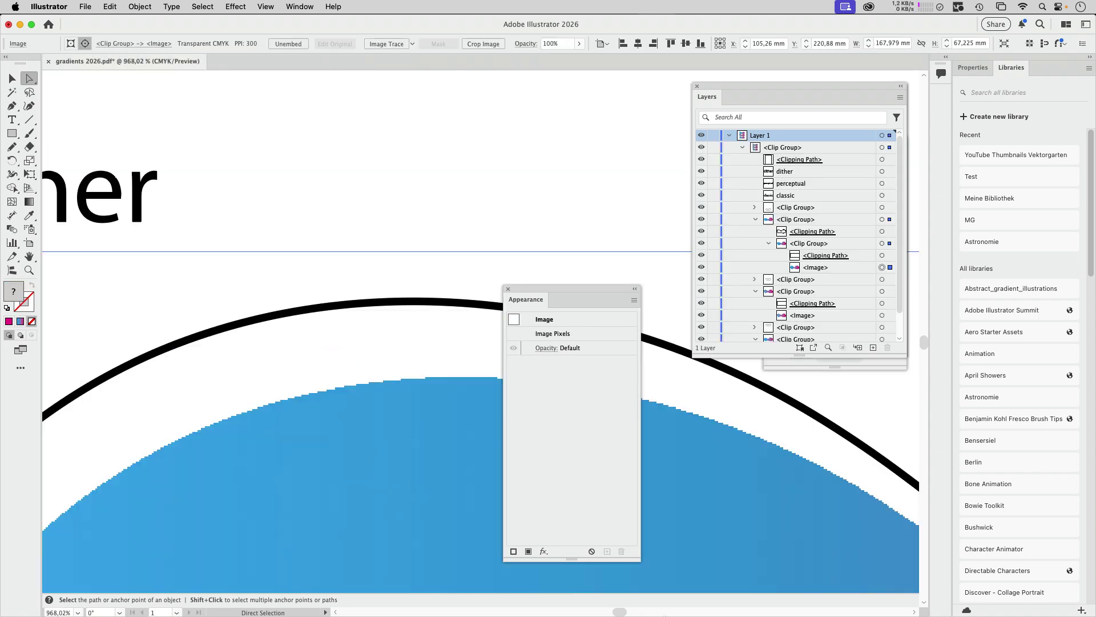
# - In InDesign, place gradients 2026.ai as a linked graphic on the Untitled-1 page
pyautogui.click(575, 604)
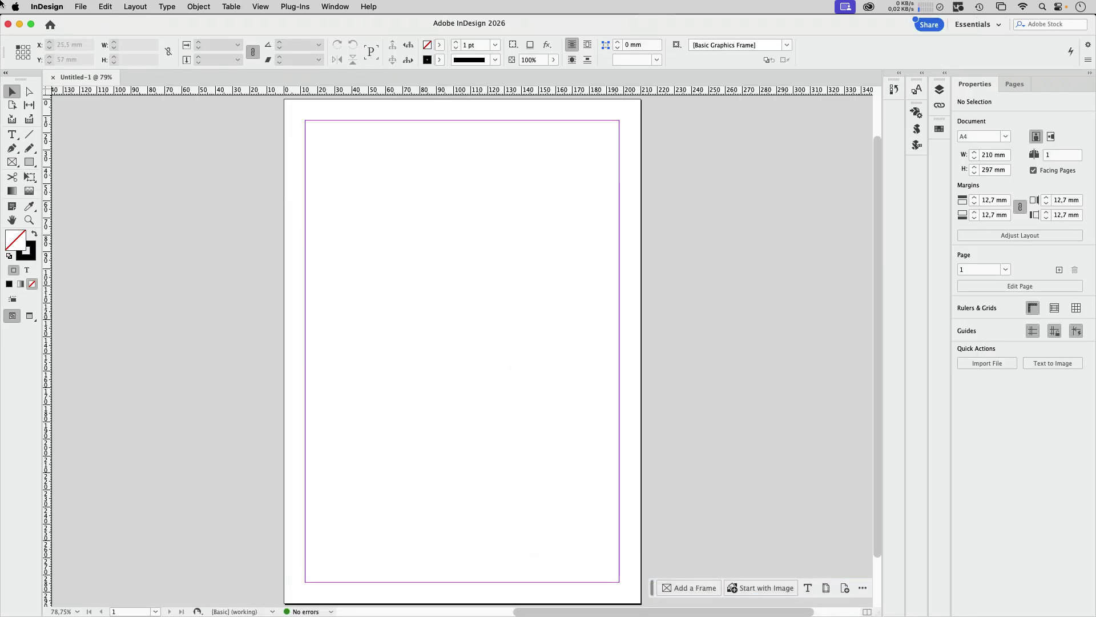
pyautogui.click(84, 9)
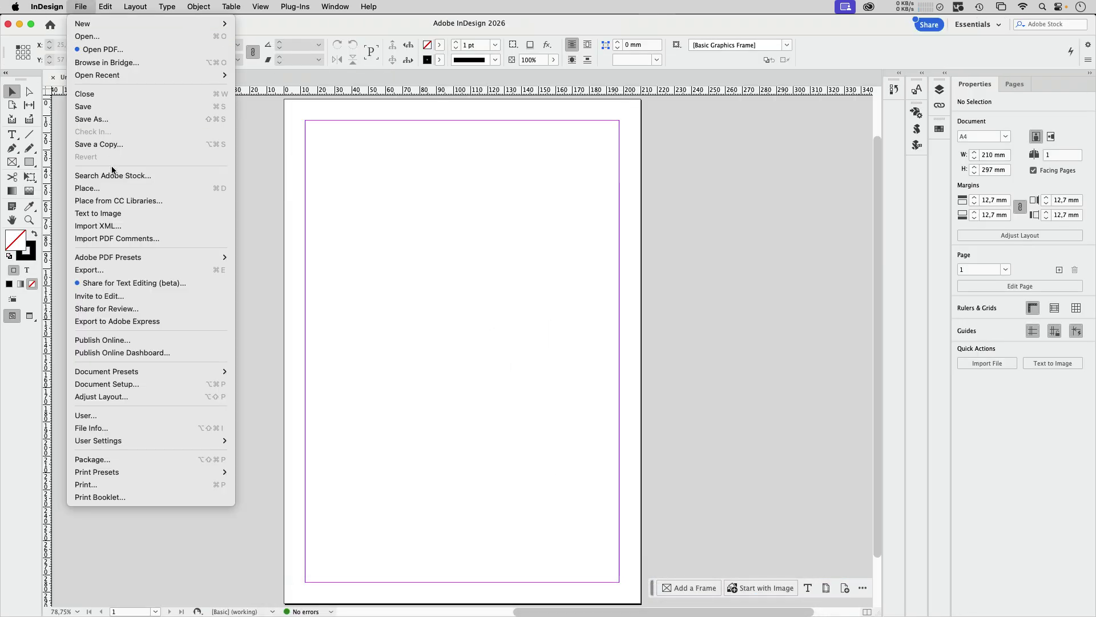
pyautogui.click(102, 190)
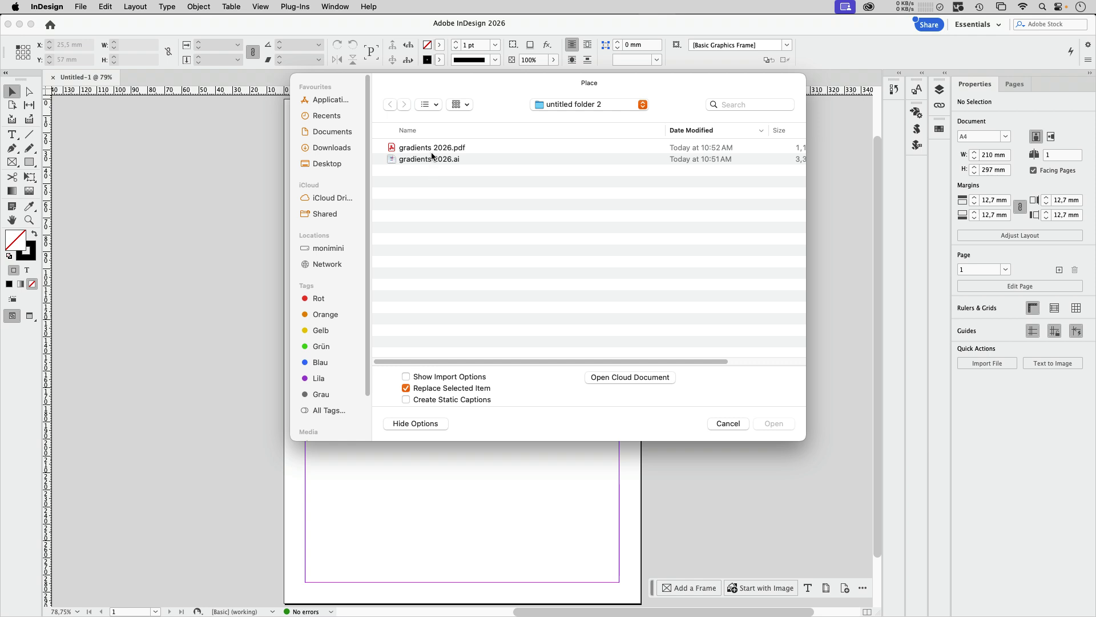
pyautogui.click(445, 159)
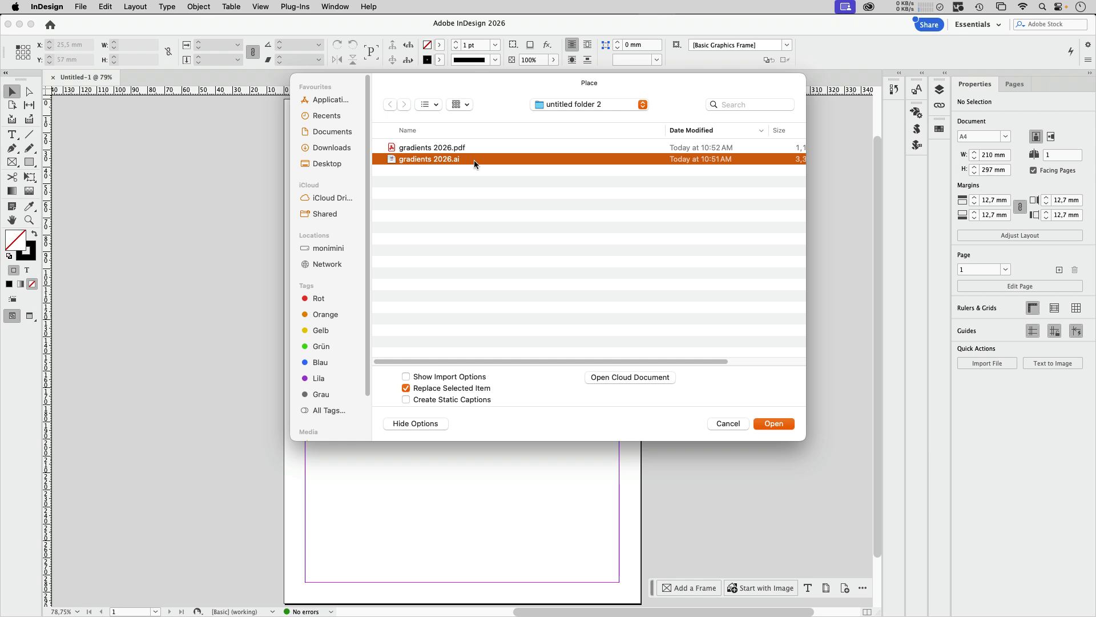
pyautogui.click(773, 425)
pyautogui.click(537, 341)
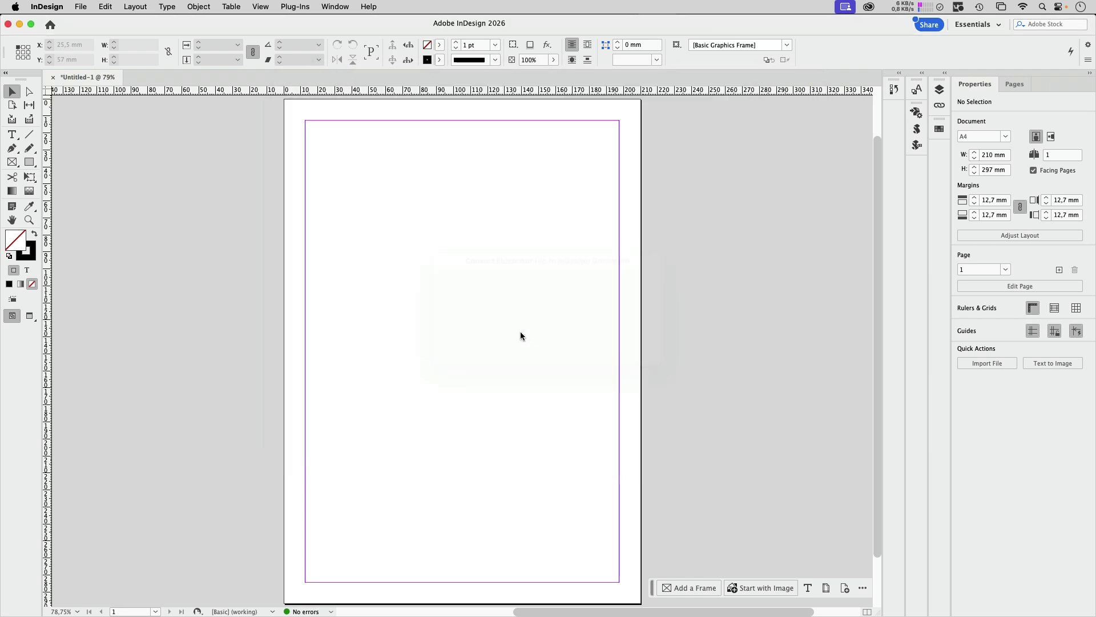
pyautogui.click(316, 135)
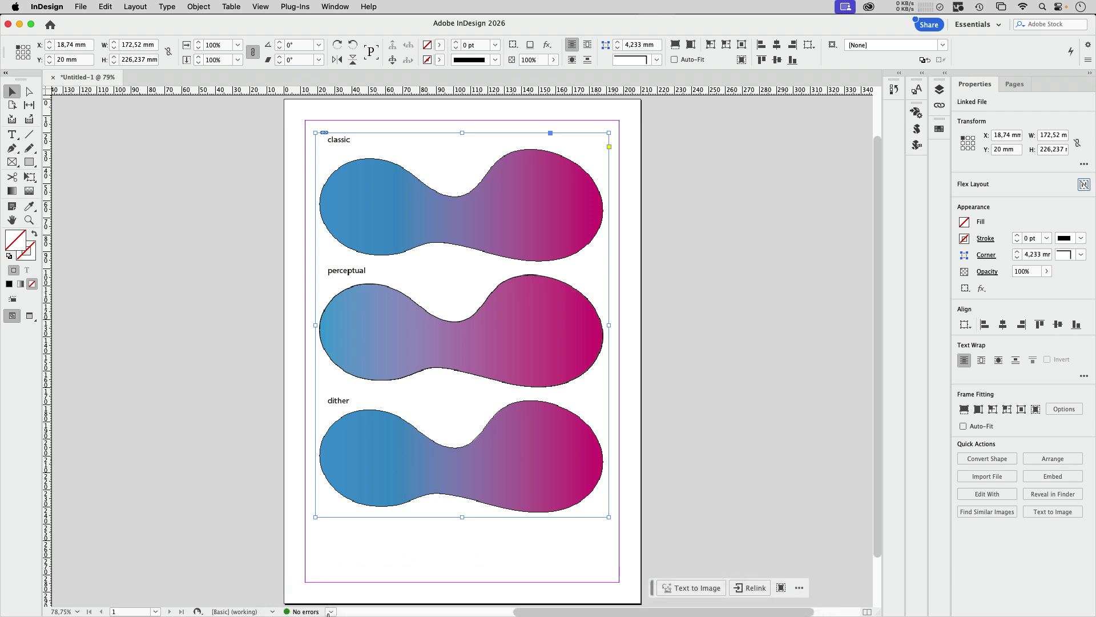
pyautogui.click(291, 613)
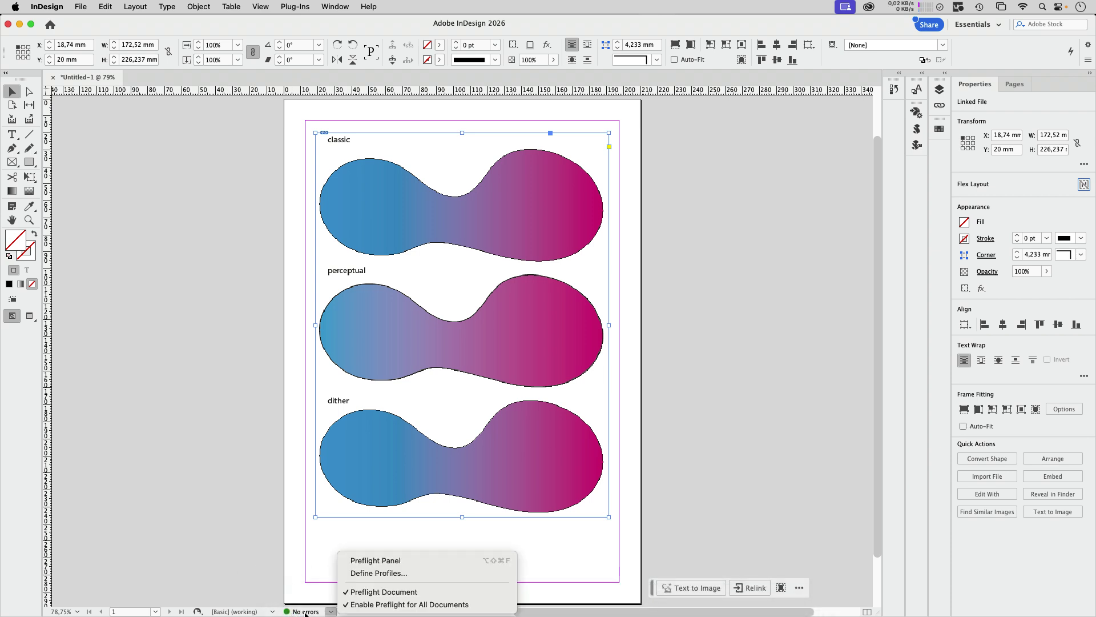
# - Dock the Preflight panel beside the page and bring up its profile definitions
pyautogui.click(451, 560)
pyautogui.moveTo(186, 117); pyautogui.dragTo(723, 134)
pyautogui.click(822, 145)
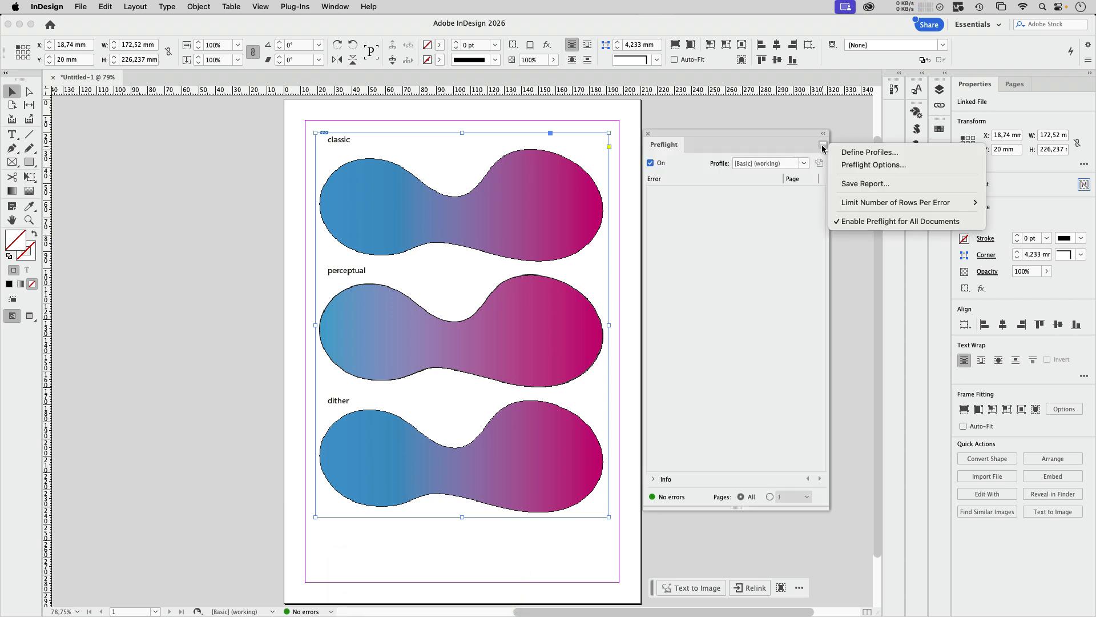
pyautogui.click(856, 152)
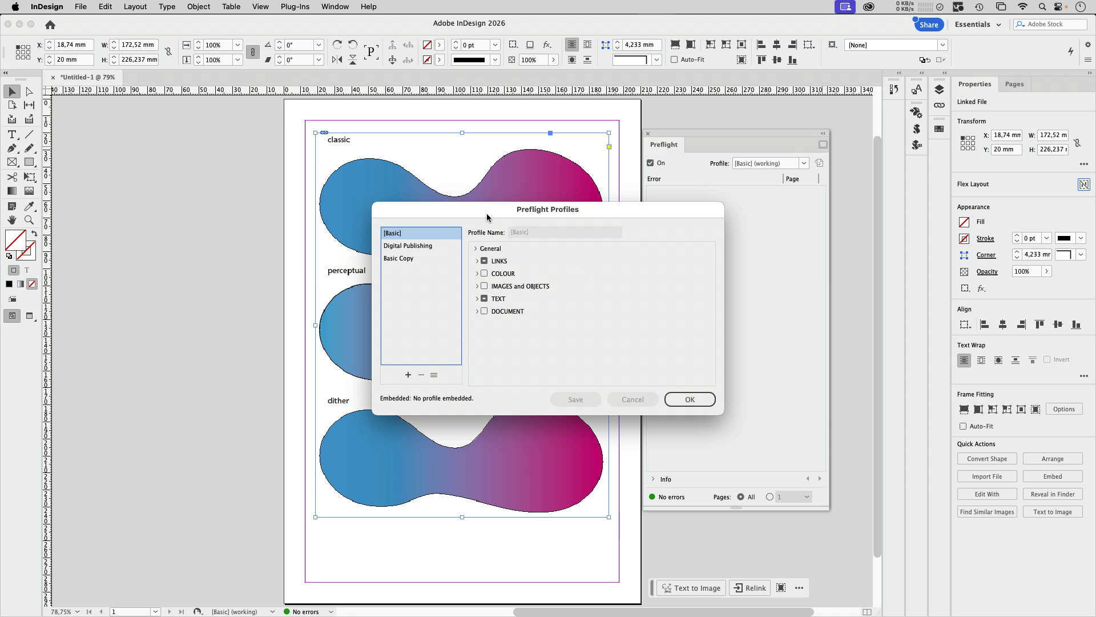
pyautogui.moveTo(506, 216); pyautogui.dragTo(689, 261)
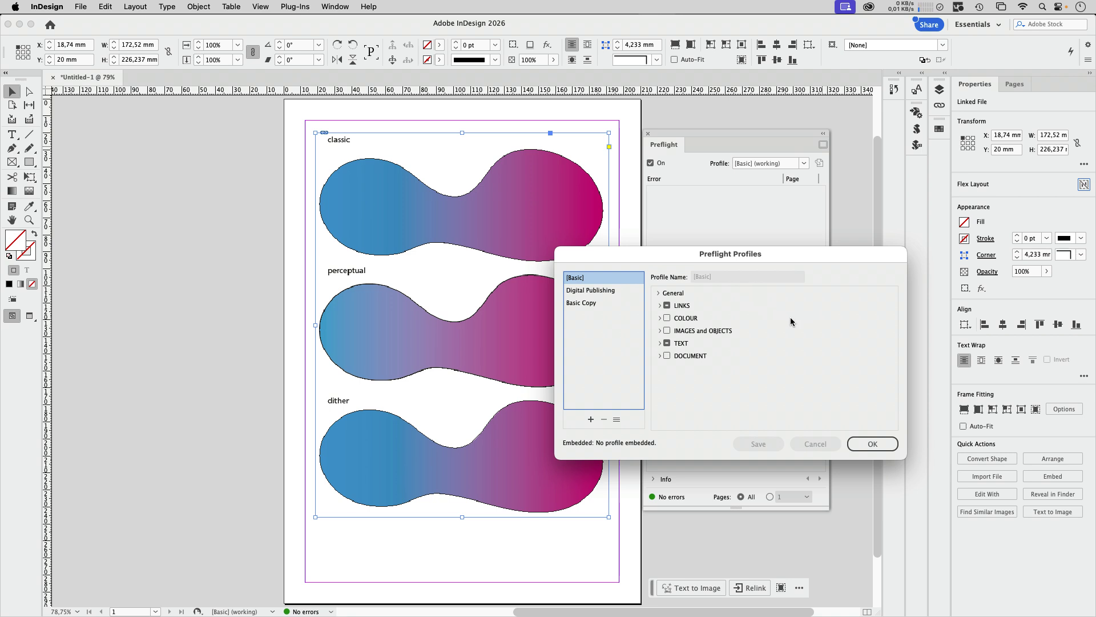
# - Create a new preflight profile named test with IMAGES and OBJECTS checks enabled
pyautogui.click(660, 331)
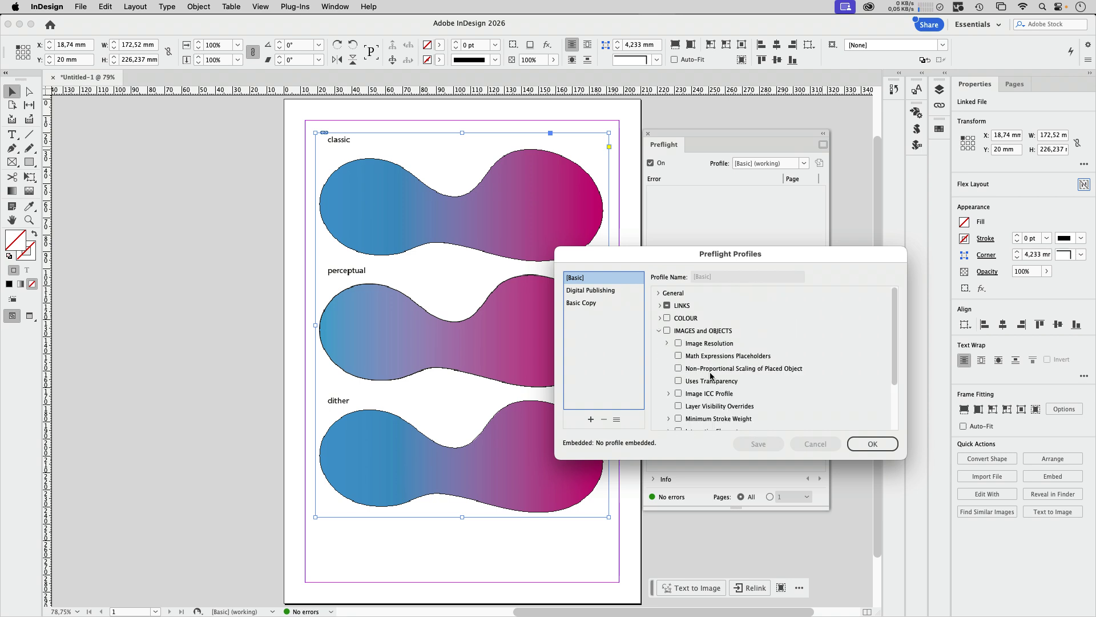
pyautogui.click(667, 330)
pyautogui.click(813, 376)
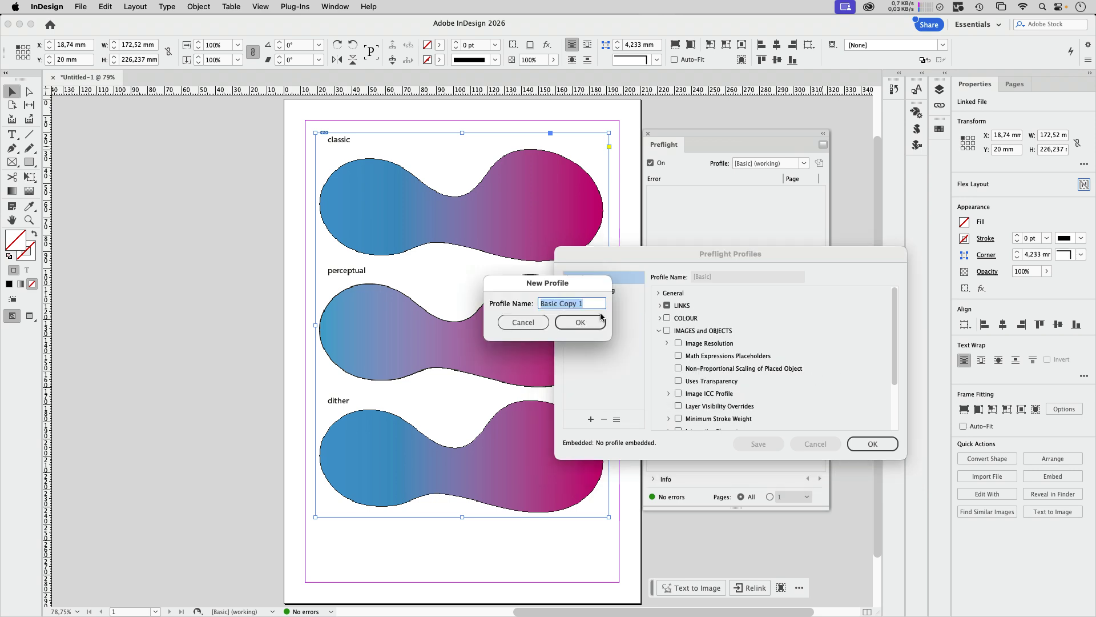
pyautogui.write('test')
pyautogui.press('BackSpace')
pyautogui.press('BackSpace')
pyautogui.write('est')
pyautogui.press('Return')
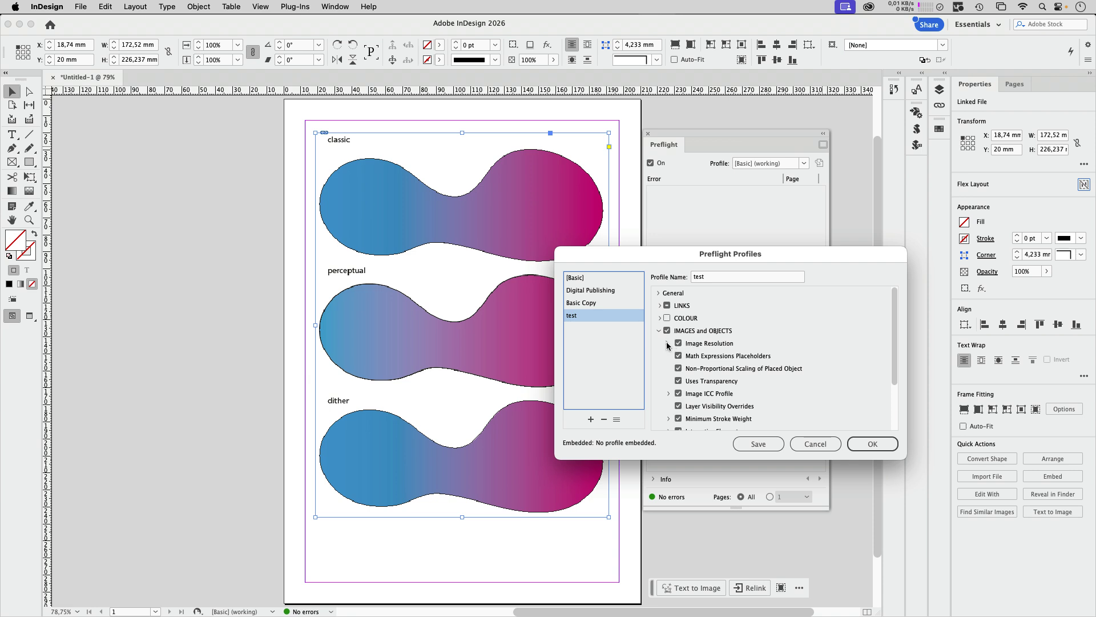
# - Save the test profile with its 250 ppi image resolution check and make it active
pyautogui.click(667, 343)
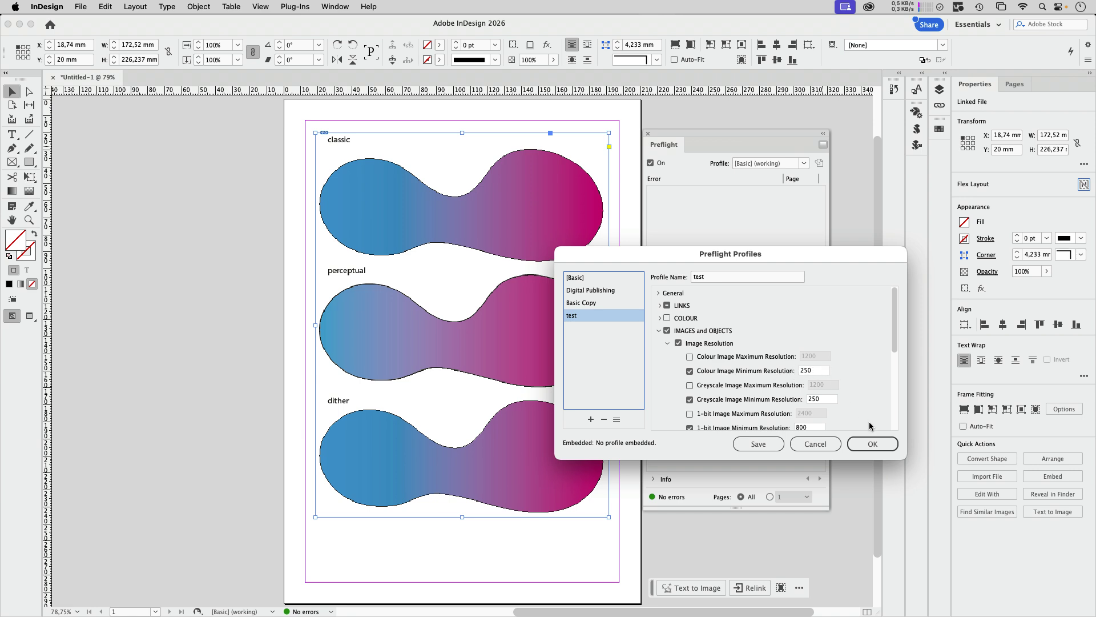
pyautogui.click(872, 444)
pyautogui.click(768, 163)
pyautogui.click(765, 214)
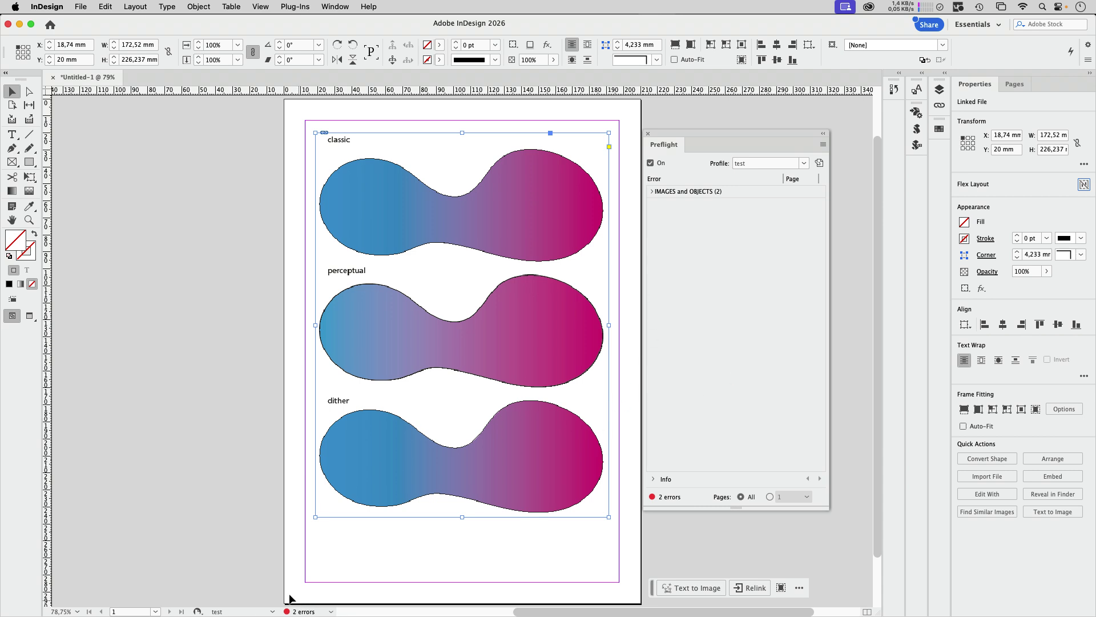
# - Show the gradients 2026.ai Image resolution error details: 72 ppi effective versus 250 ppi minimum
pyautogui.click(651, 192)
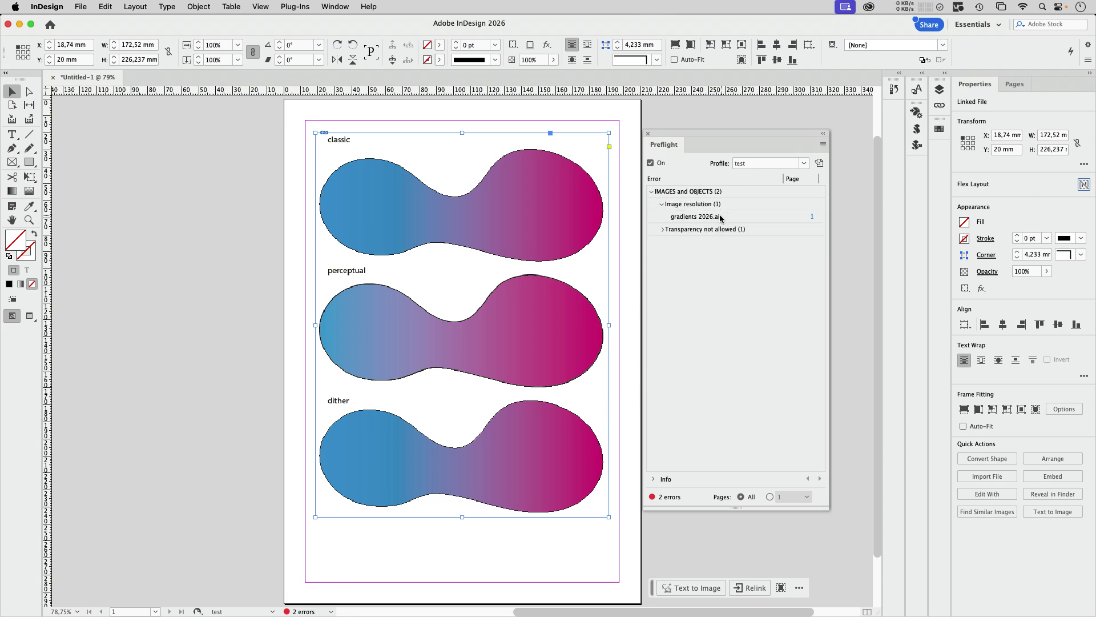
pyautogui.click(721, 217)
pyautogui.click(652, 479)
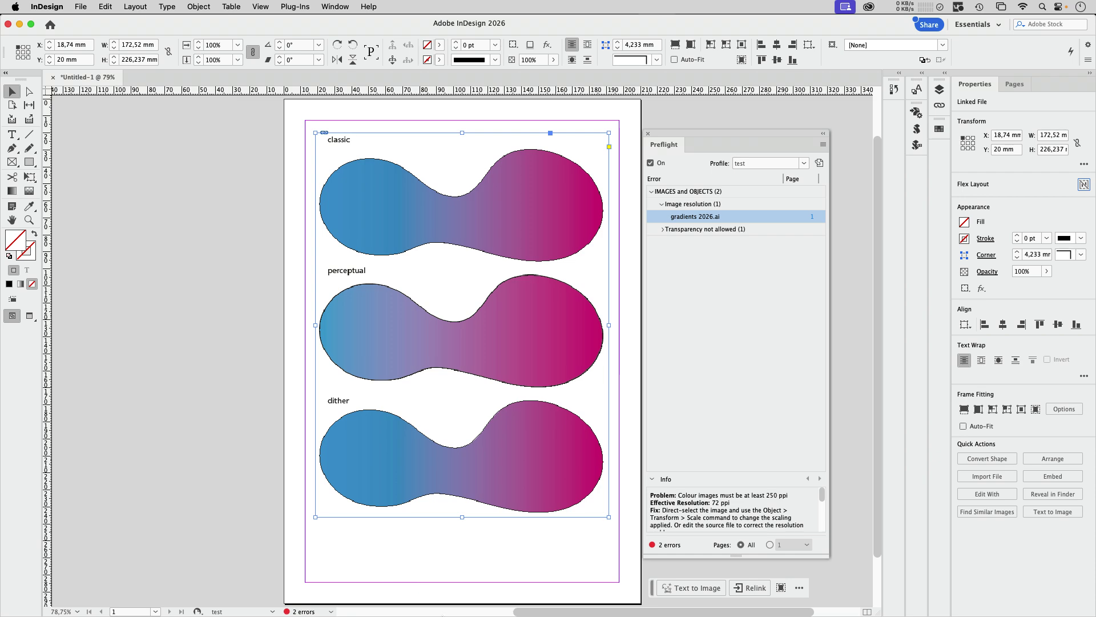
# - Open gradients 2026.ai from the recent files in Illustrator
pyautogui.moveTo(443, 614)
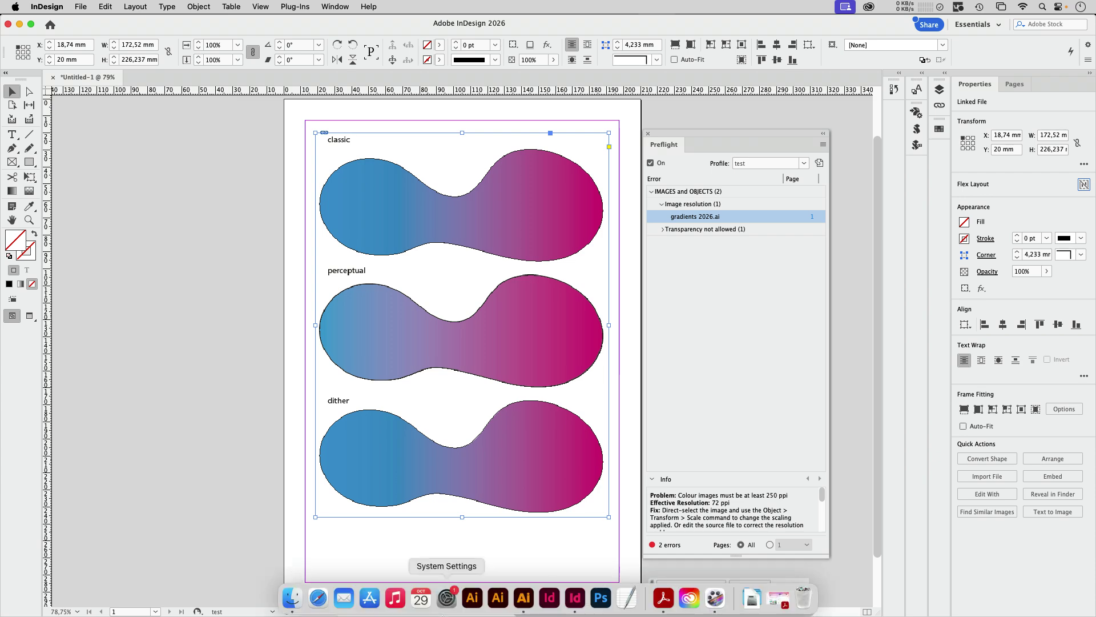
pyautogui.click(526, 604)
pyautogui.click(85, 6)
pyautogui.moveTo(124, 63)
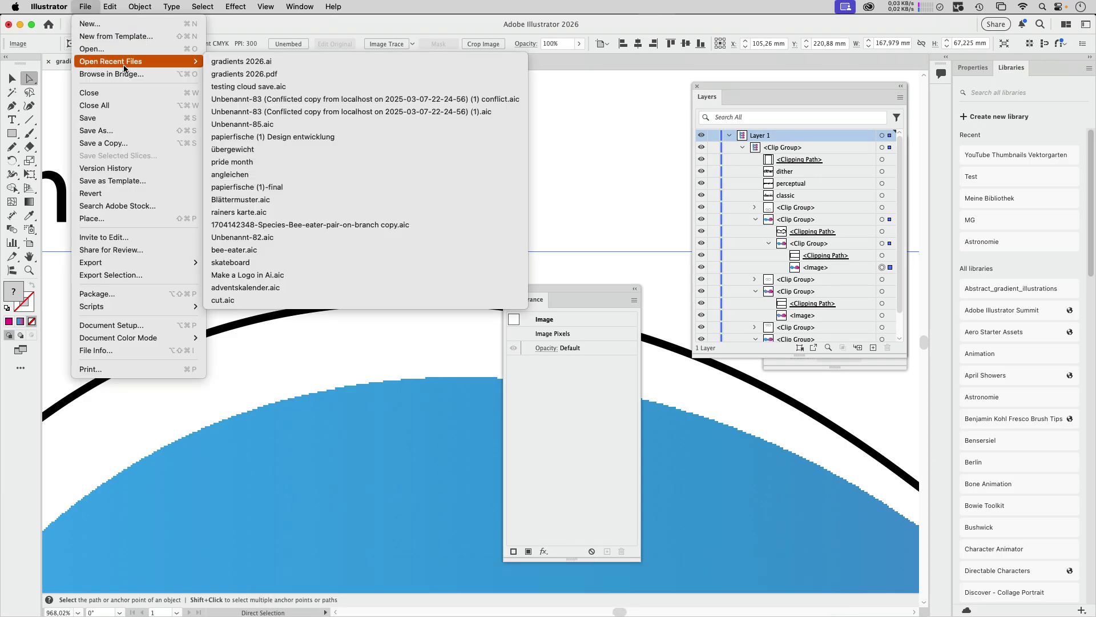
pyautogui.click(235, 63)
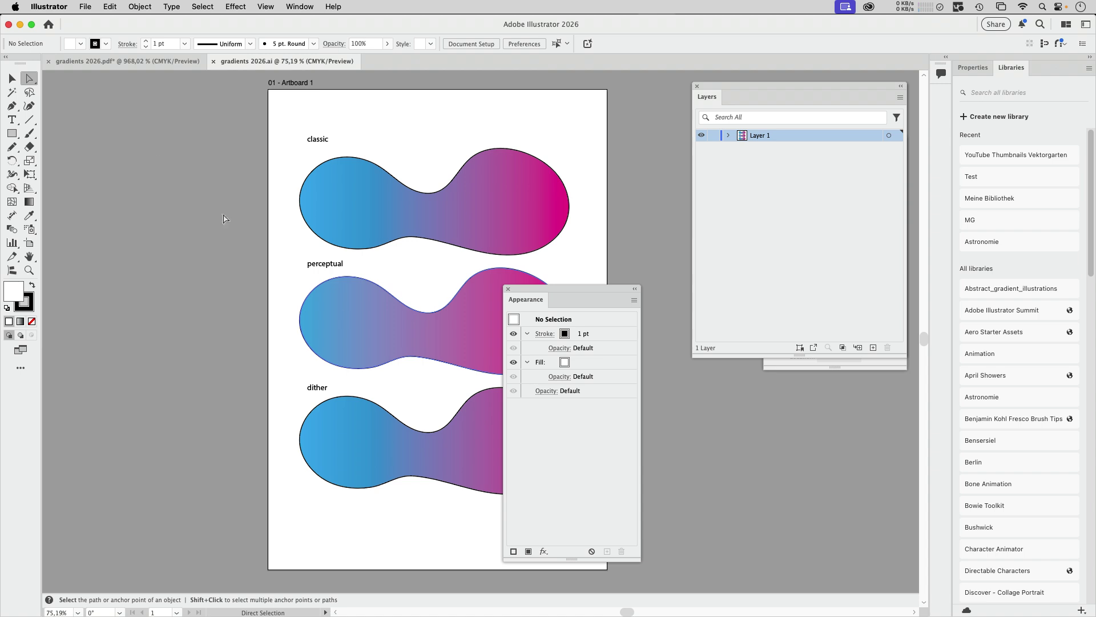
# - Select the perceptual gradient shape and target its Fill in the Appearance panel
pyautogui.click(11, 79)
pyautogui.click(373, 331)
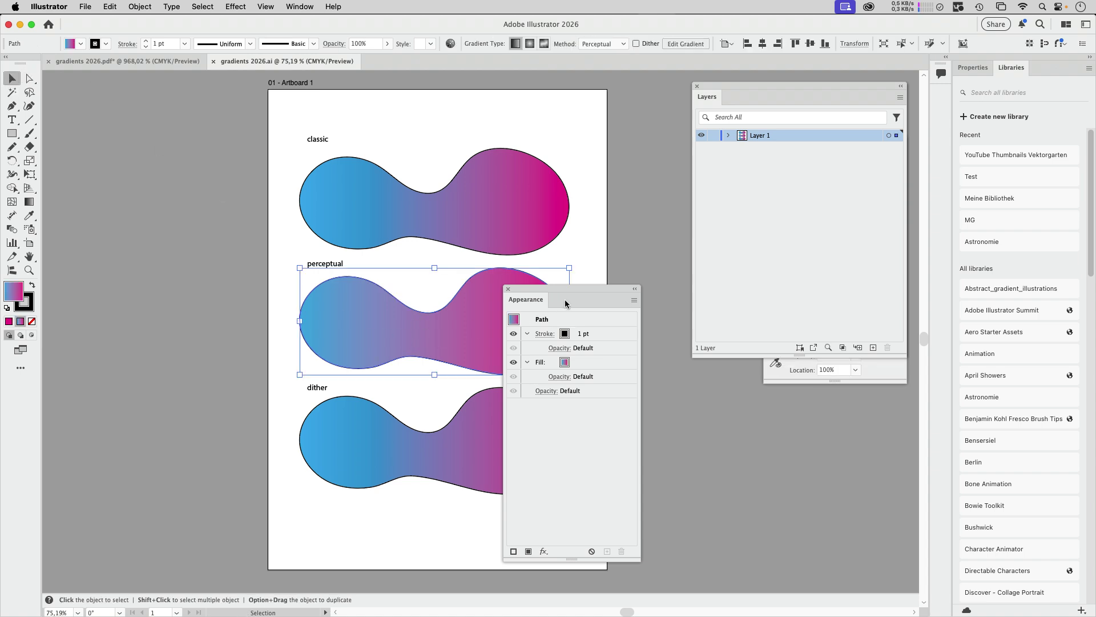
pyautogui.moveTo(588, 294); pyautogui.dragTo(648, 91)
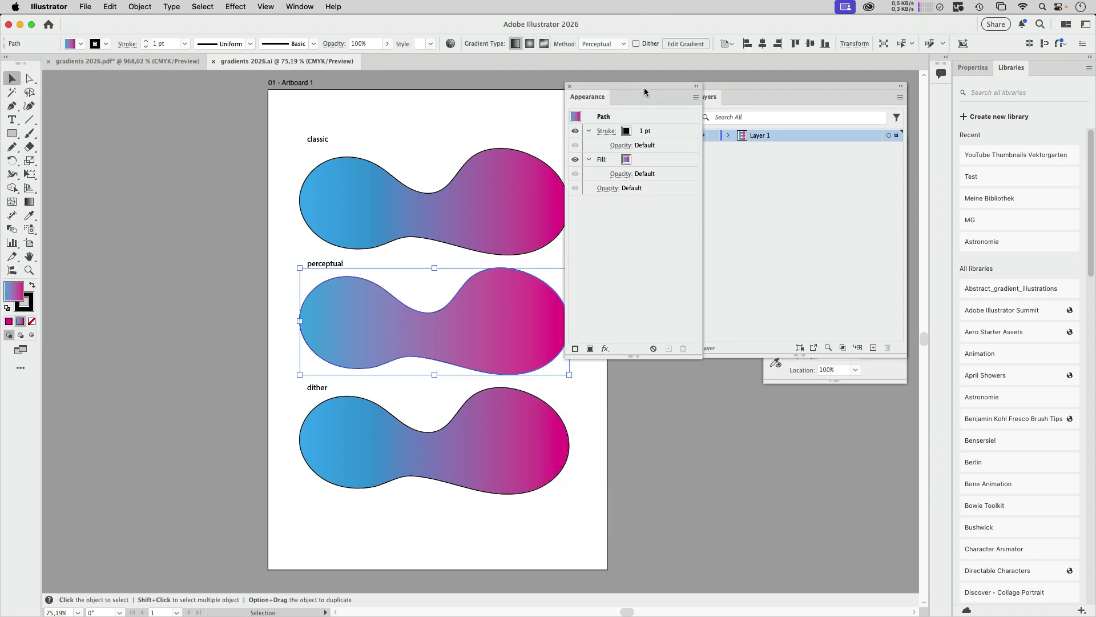
pyautogui.click(654, 159)
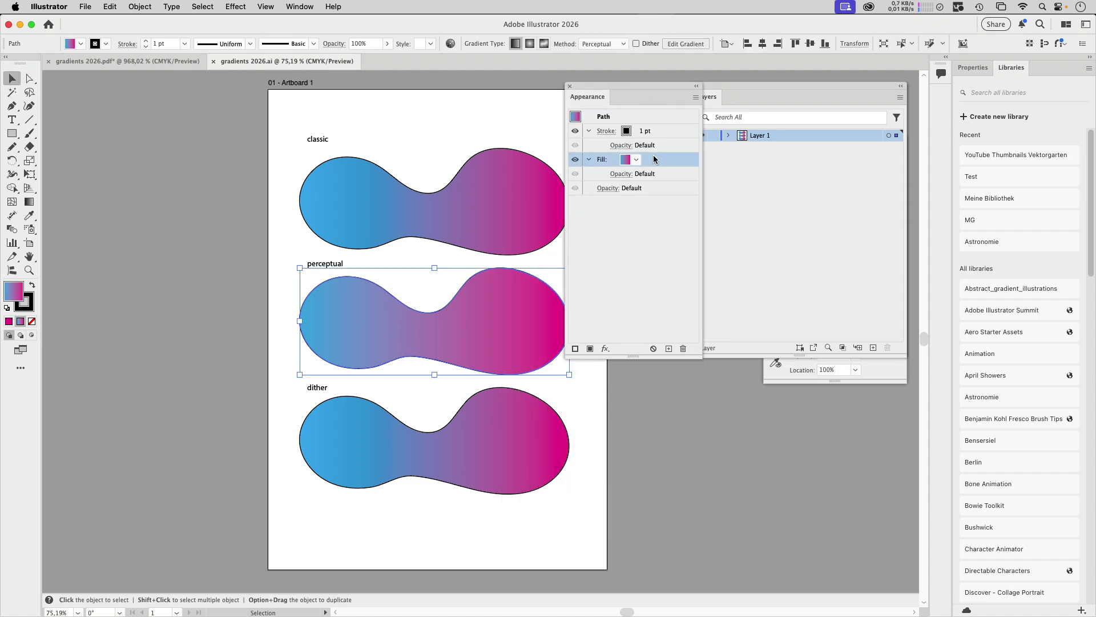
# - Rasterize the fill at High (300 ppi) with Art Optimized anti-aliasing and a clipping mask
pyautogui.click(236, 7)
pyautogui.click(244, 163)
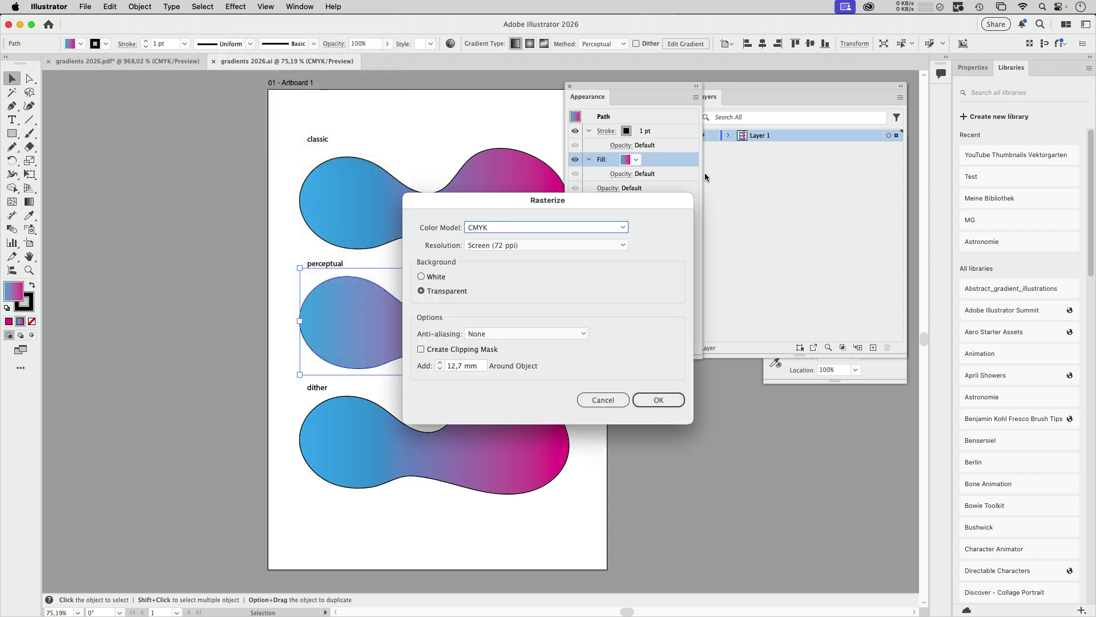
pyautogui.click(519, 249)
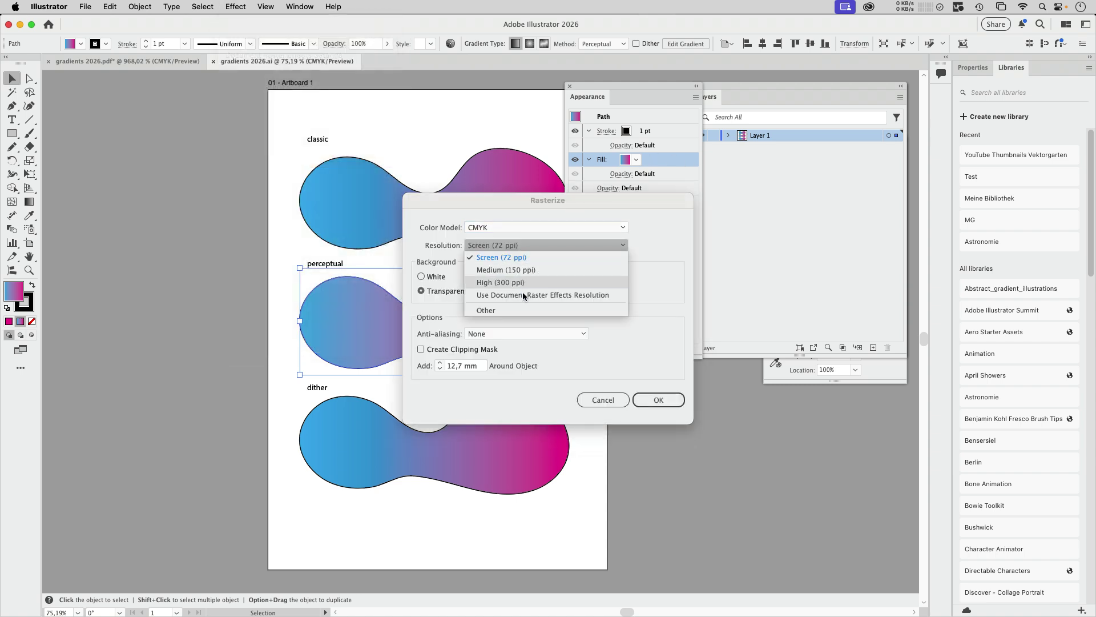
pyautogui.click(522, 285)
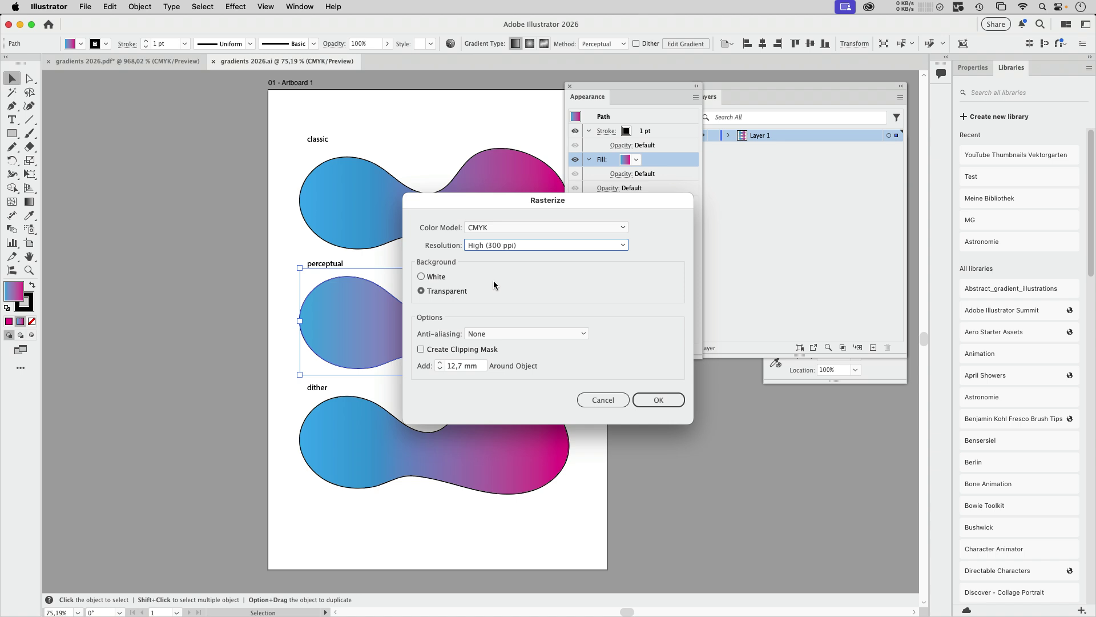
pyautogui.click(493, 337)
pyautogui.click(517, 358)
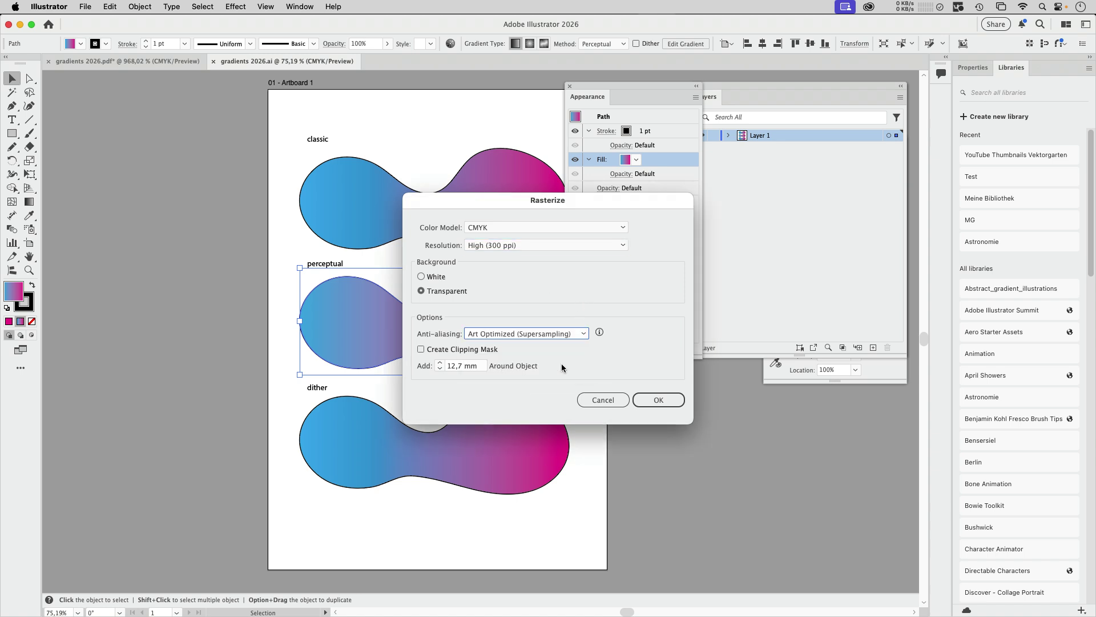
pyautogui.click(432, 352)
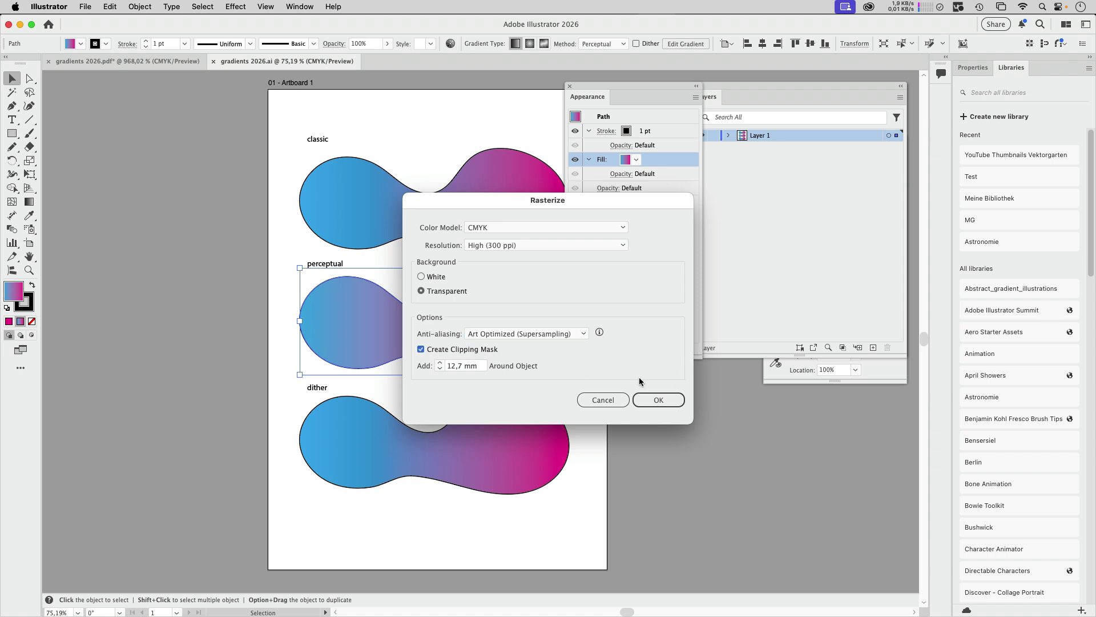
pyautogui.click(659, 402)
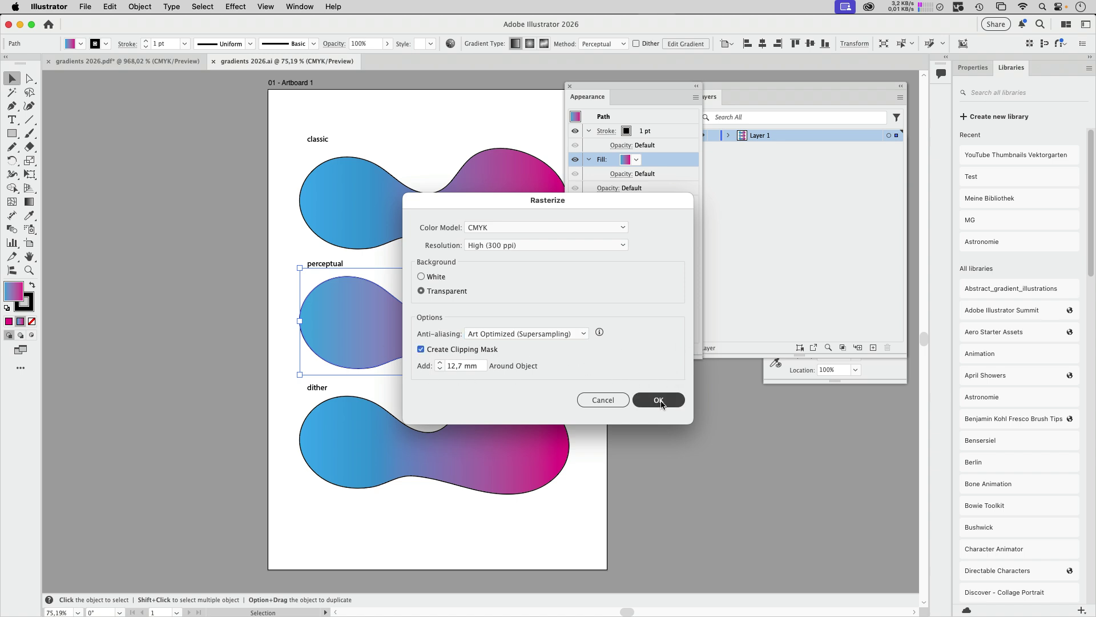
pyautogui.click(660, 401)
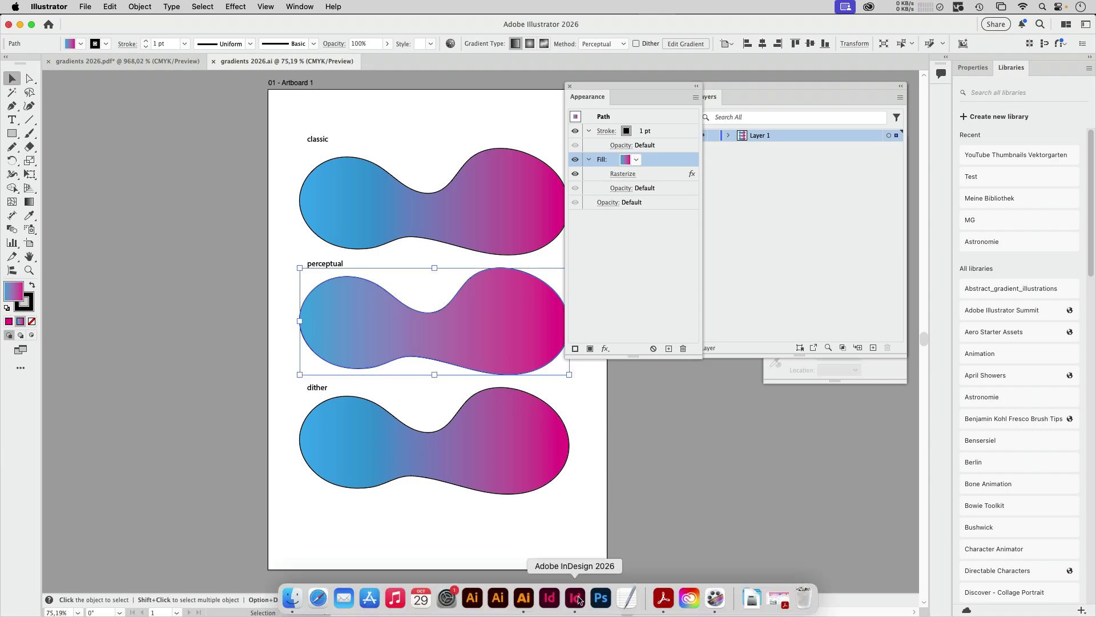
# - Update the modified gradients 2026.ai link in InDesign and select its frame
pyautogui.click(576, 605)
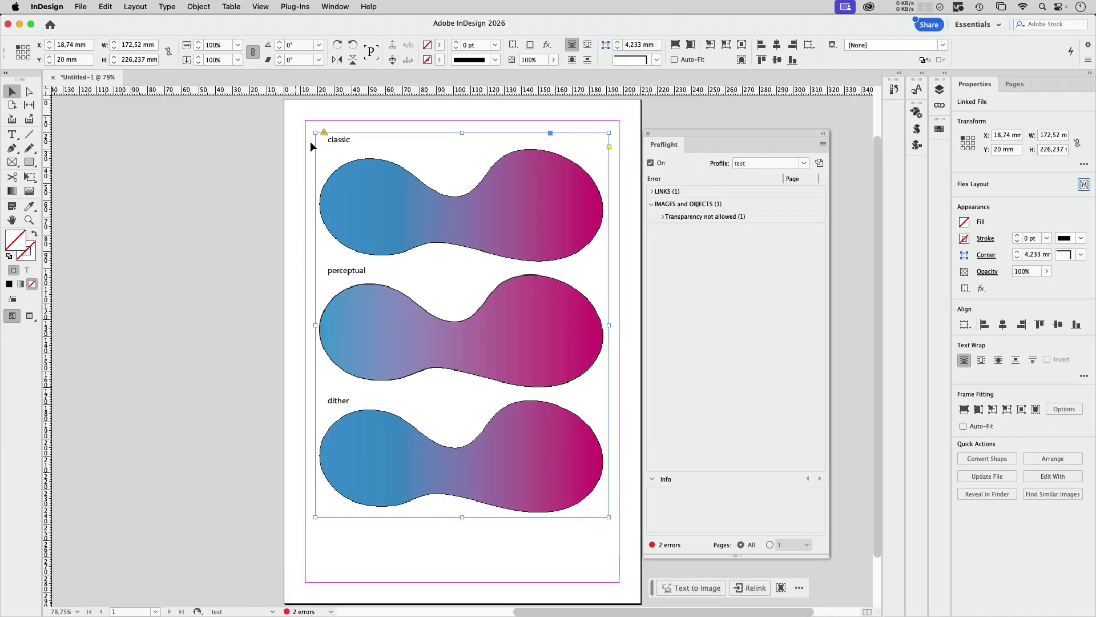
pyautogui.click(638, 282)
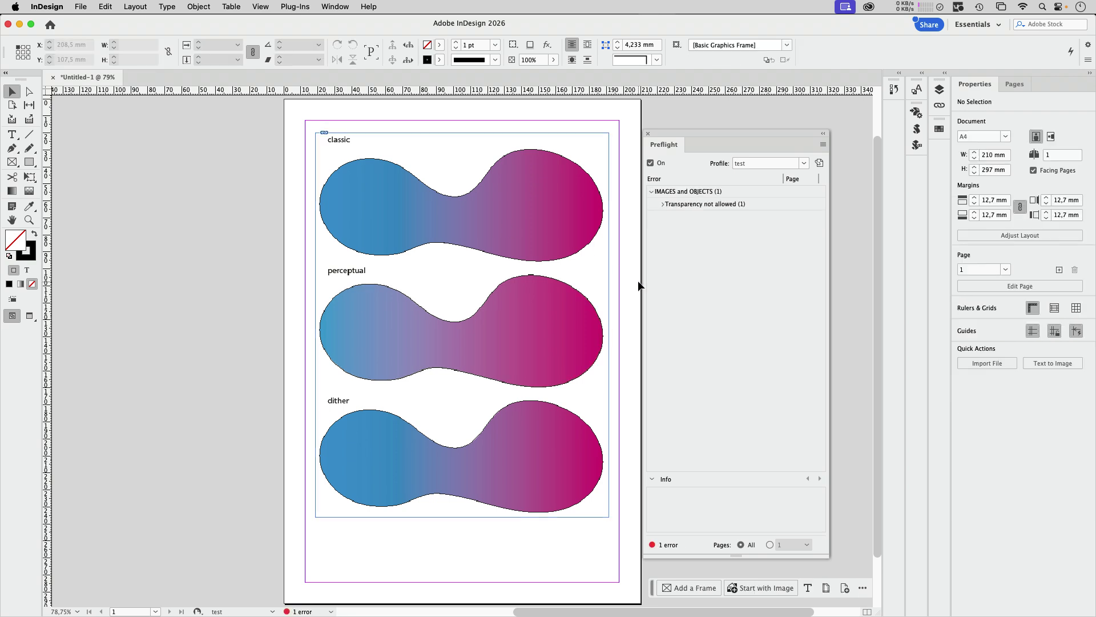
pyautogui.click(583, 322)
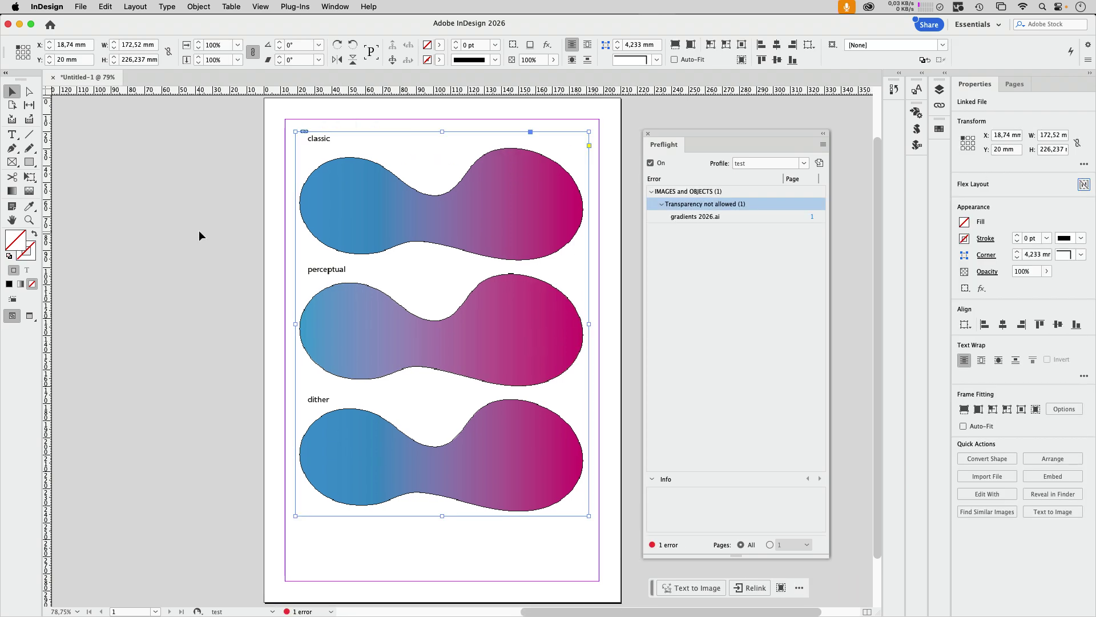